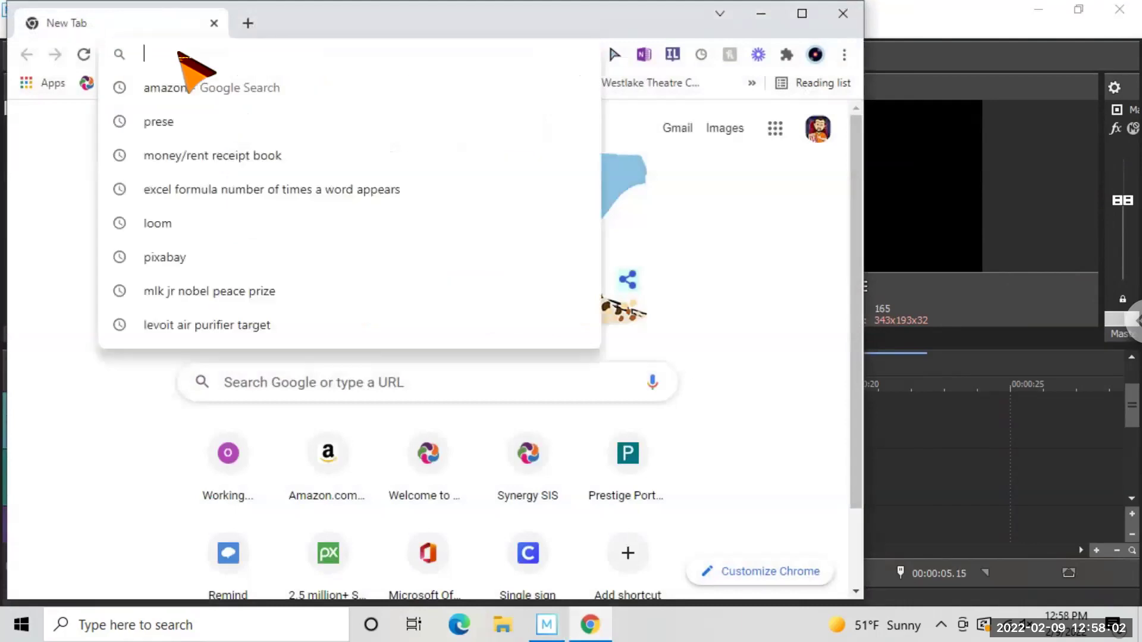
Open the pixabay.com website.
{"action": "type", "text": "pixba"}
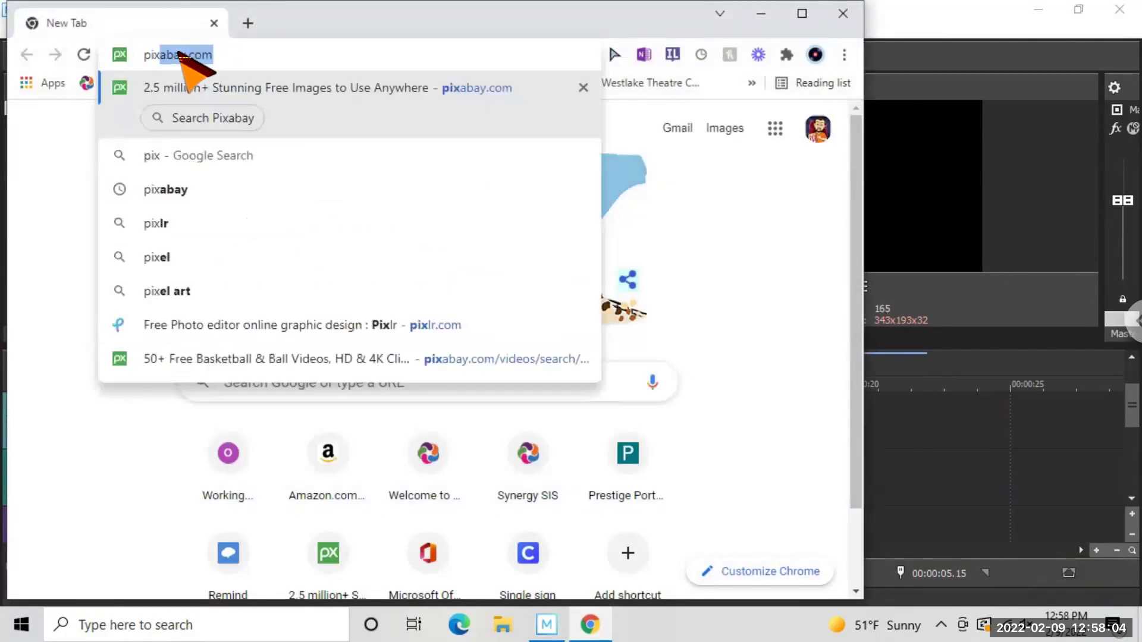
{"action": "key", "text": "BackSpace"}
{"action": "type", "text": "ab"}
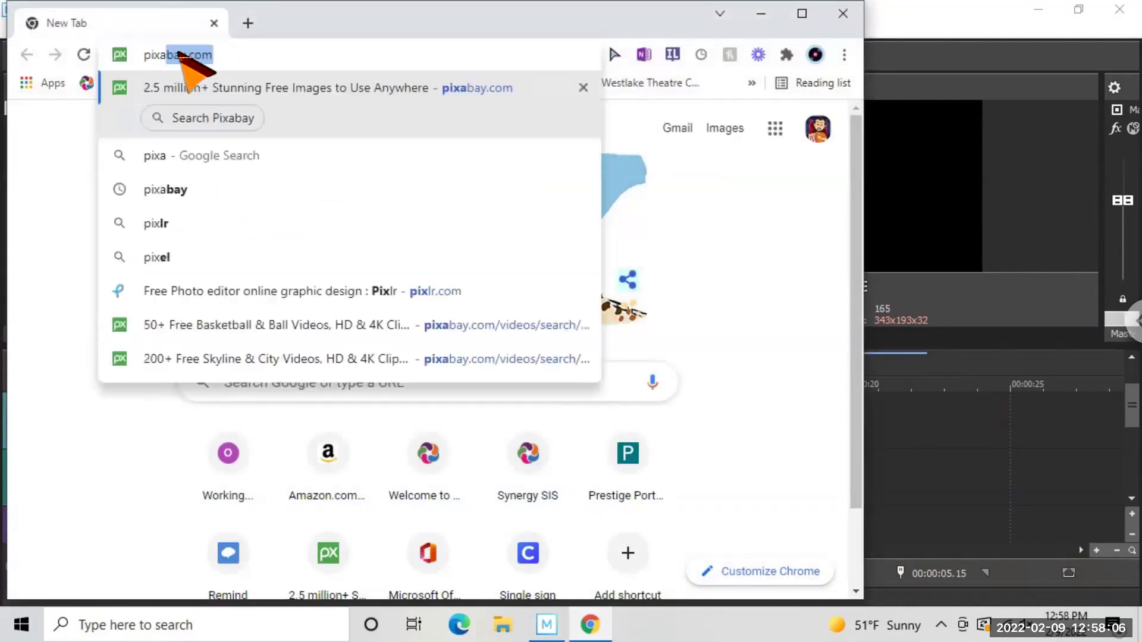
{"action": "type", "text": "ay"}
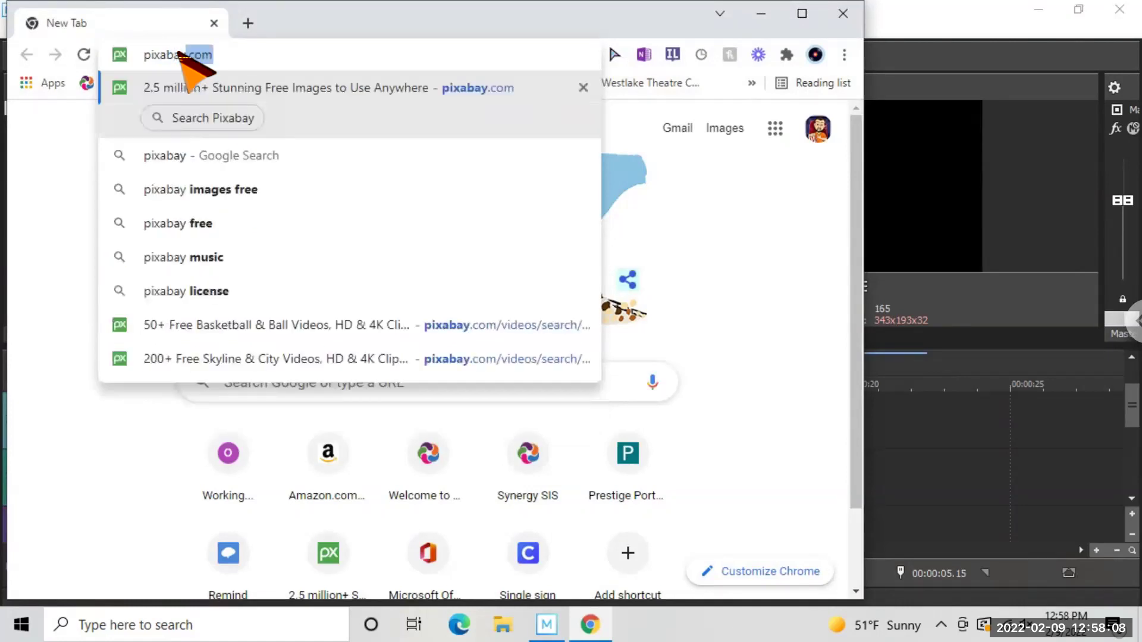
{"action": "key", "text": "Return"}
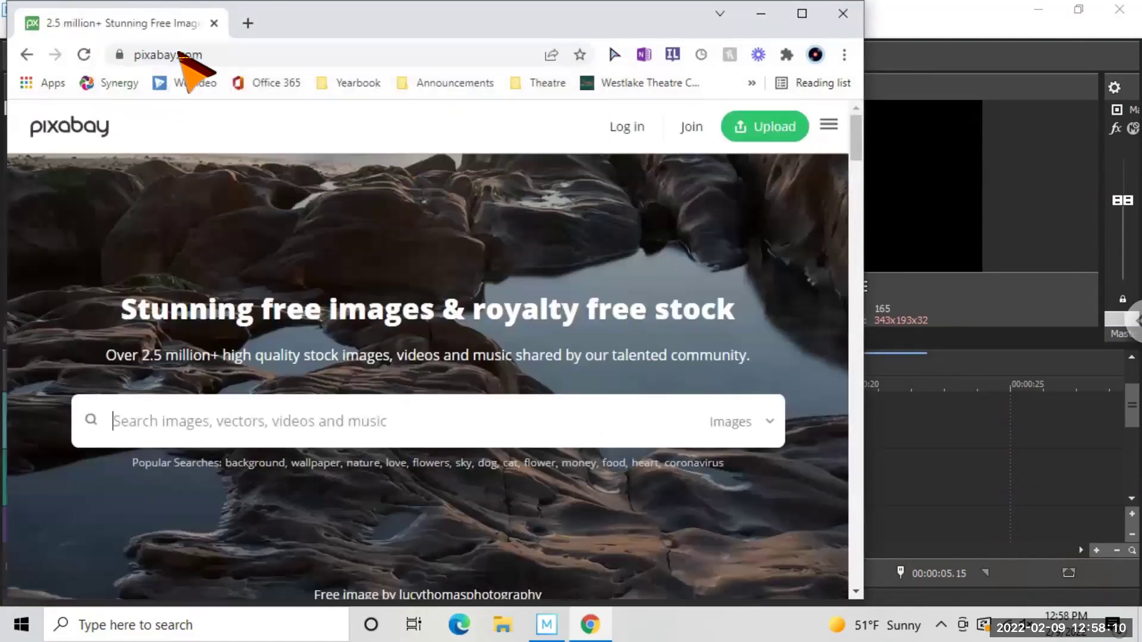
Limit the Pixabay search to videos and search for basketball.
{"action": "left_click", "coordinate": [738, 422]}
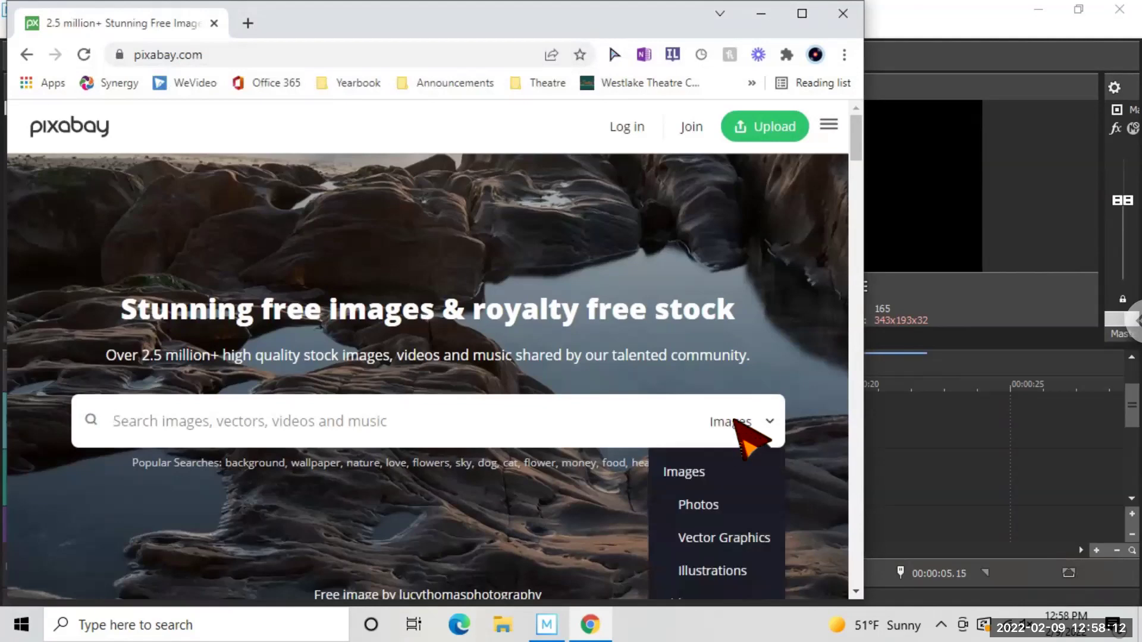
{"action": "scroll", "coordinate": [741, 476], "scroll_direction": "down", "scroll_amount": 5}
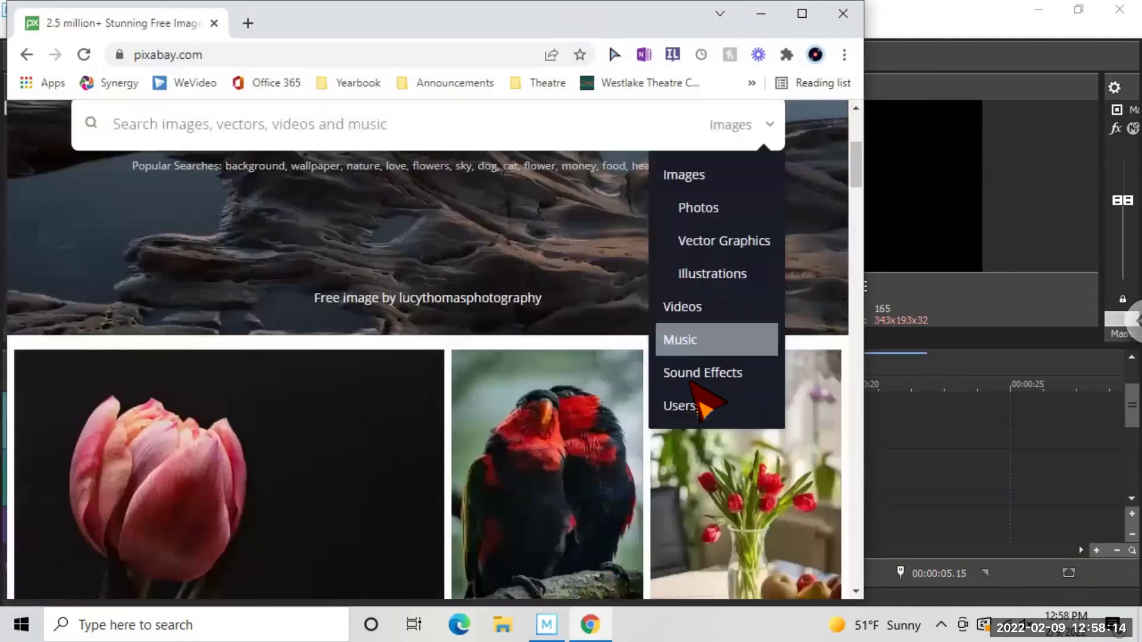
{"action": "scroll", "coordinate": [722, 408], "scroll_direction": "up", "scroll_amount": 3}
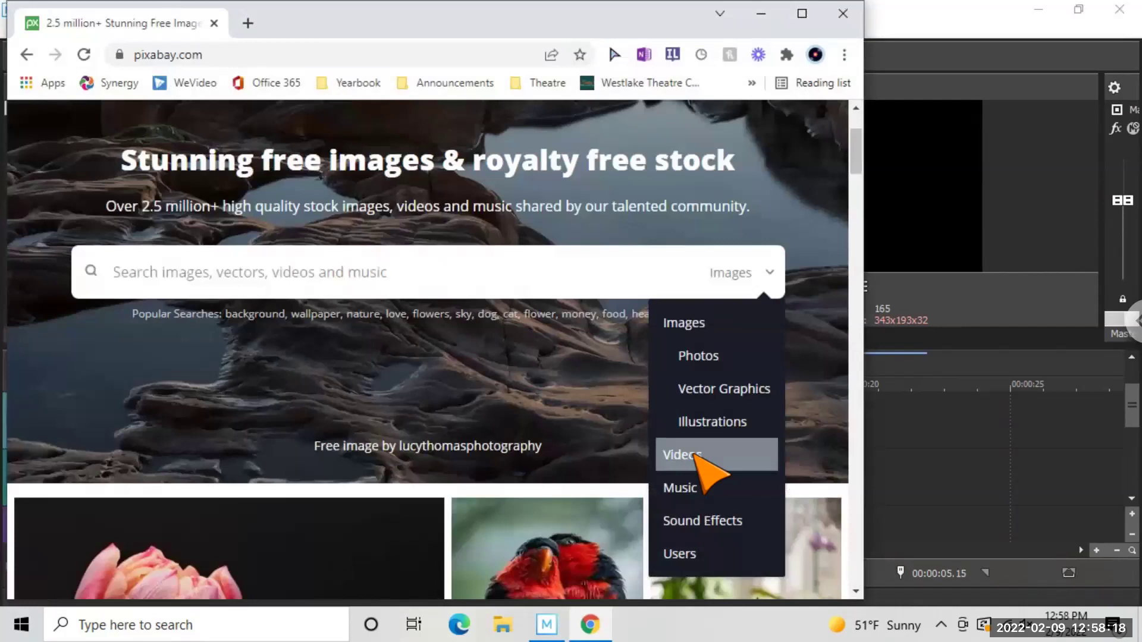
{"action": "left_click", "coordinate": [695, 454]}
{"action": "left_click", "coordinate": [401, 271]}
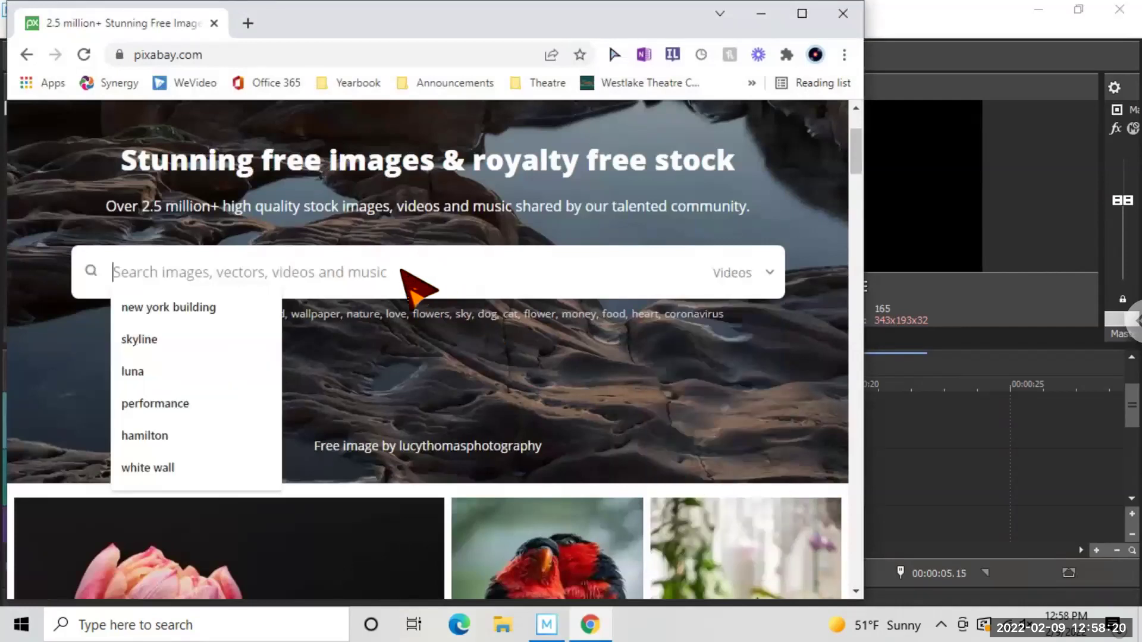
{"action": "type", "text": "bas"}
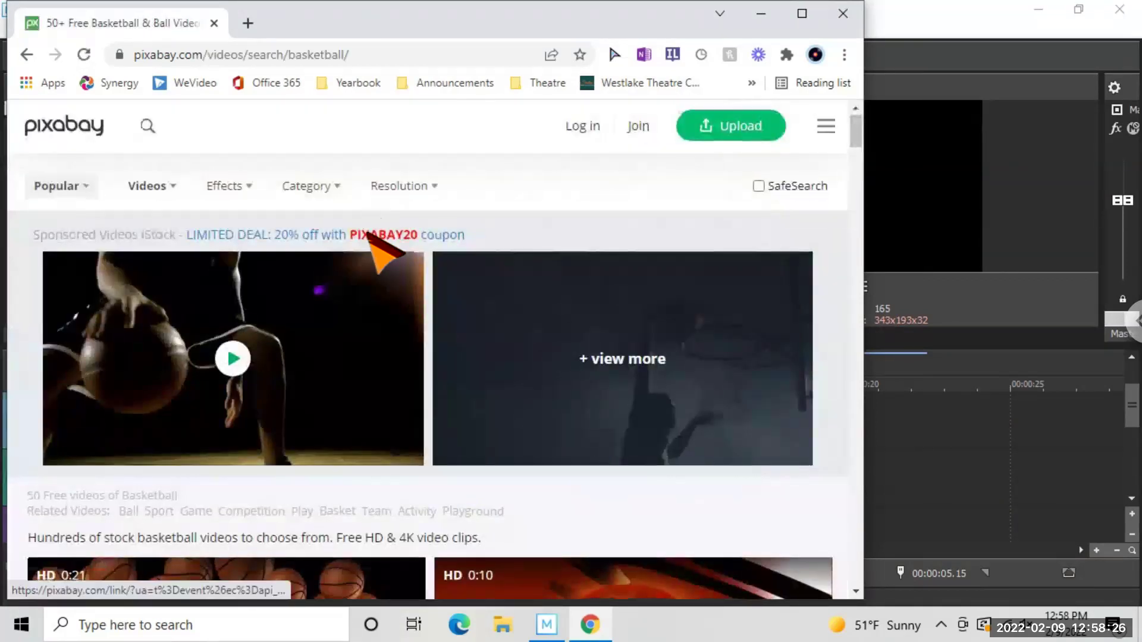
Browse the basketball video results and open the clip of a rotating basketball on a dark, speckled background.
{"action": "scroll", "coordinate": [185, 252], "scroll_direction": "down", "scroll_amount": 2}
{"action": "scroll", "coordinate": [377, 234], "scroll_direction": "up", "scroll_amount": 3}
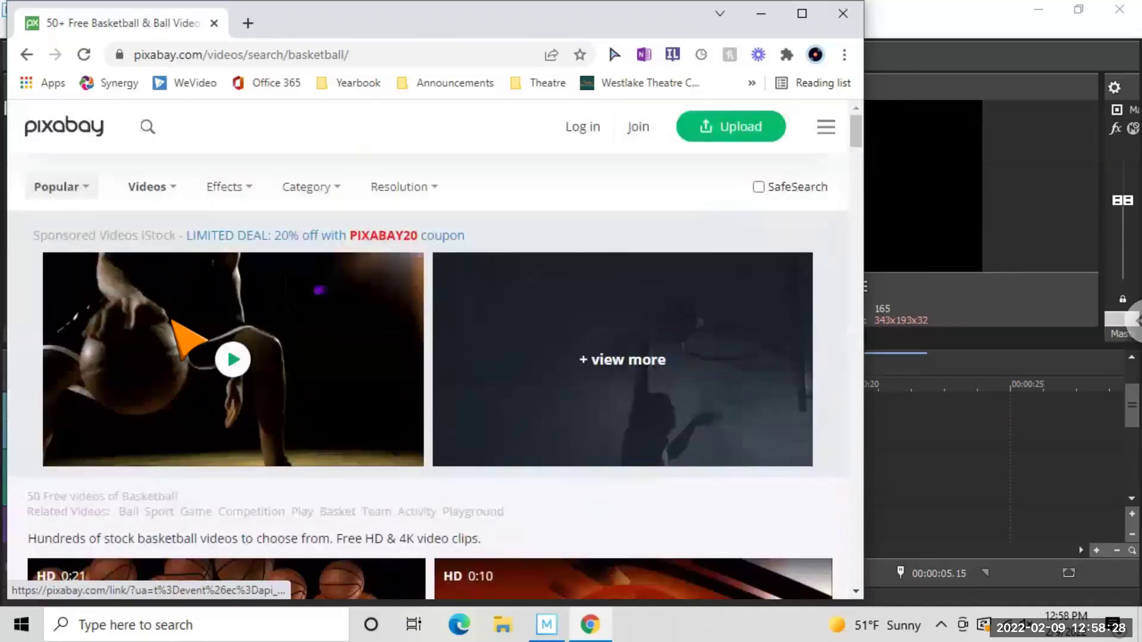
{"action": "scroll", "coordinate": [372, 351], "scroll_direction": "down", "scroll_amount": 4}
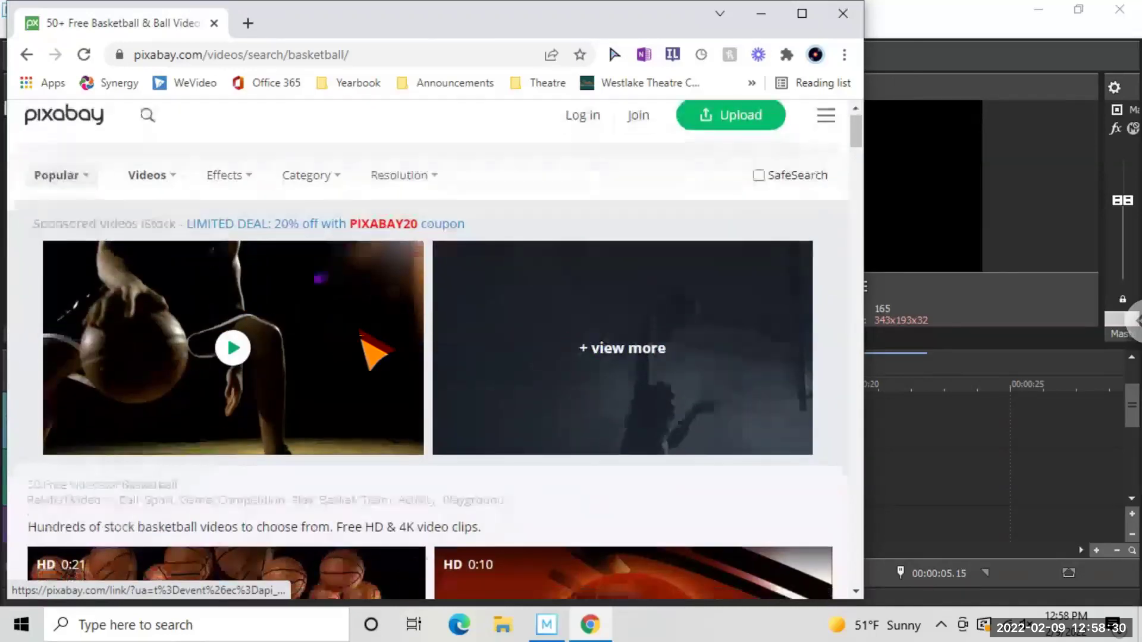
{"action": "scroll", "coordinate": [241, 329], "scroll_direction": "down", "scroll_amount": 1}
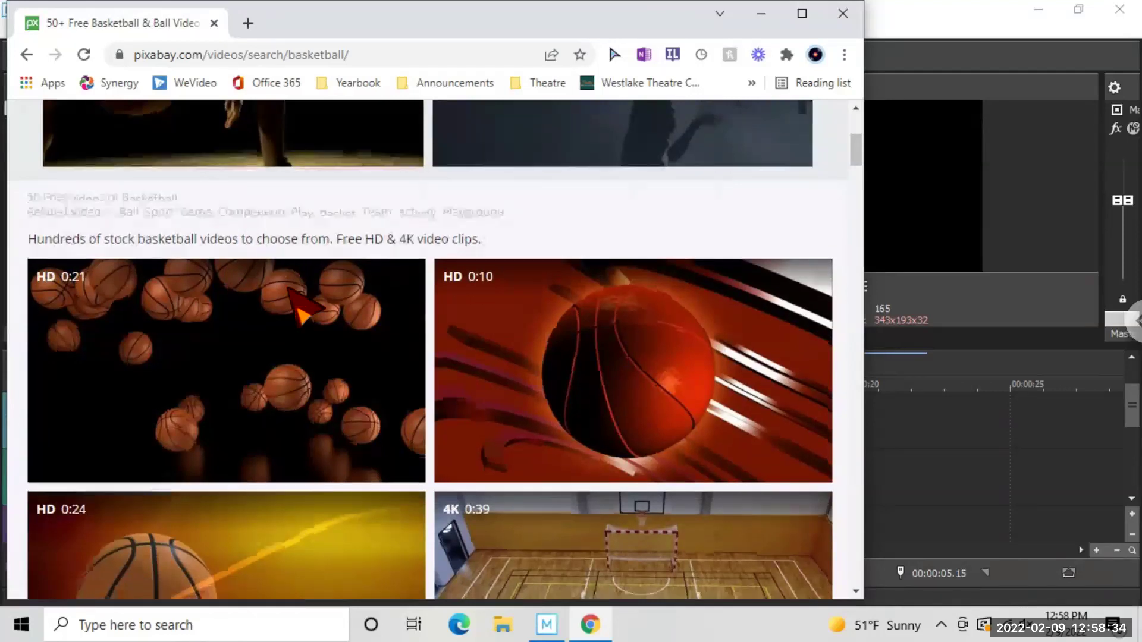
{"action": "scroll", "coordinate": [581, 370], "scroll_direction": "down", "scroll_amount": 3}
{"action": "scroll", "coordinate": [565, 423], "scroll_direction": "down", "scroll_amount": 1}
{"action": "scroll", "coordinate": [565, 425], "scroll_direction": "down", "scroll_amount": 9}
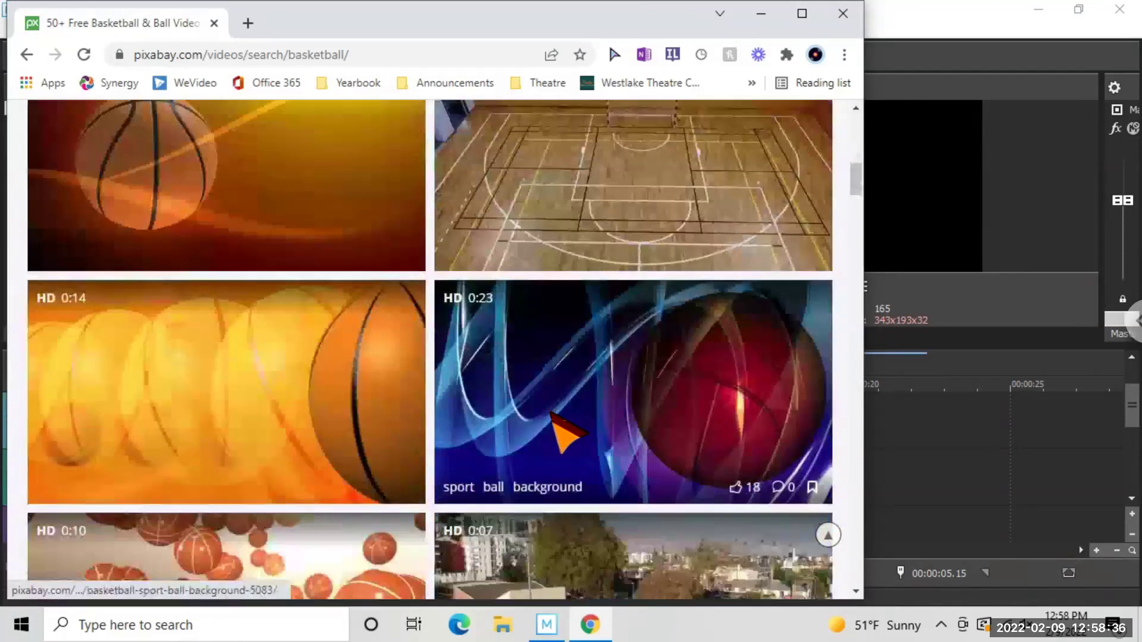
{"action": "scroll", "coordinate": [366, 443], "scroll_direction": "up", "scroll_amount": 2}
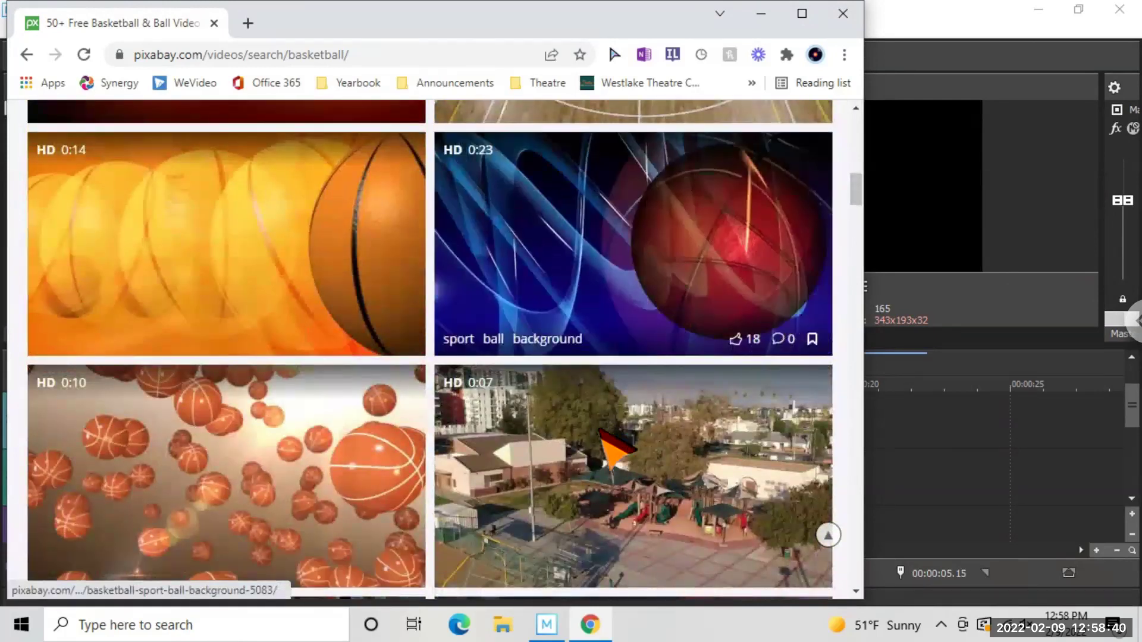
{"action": "scroll", "coordinate": [601, 432], "scroll_direction": "down", "scroll_amount": 5}
{"action": "left_click", "coordinate": [599, 429]}
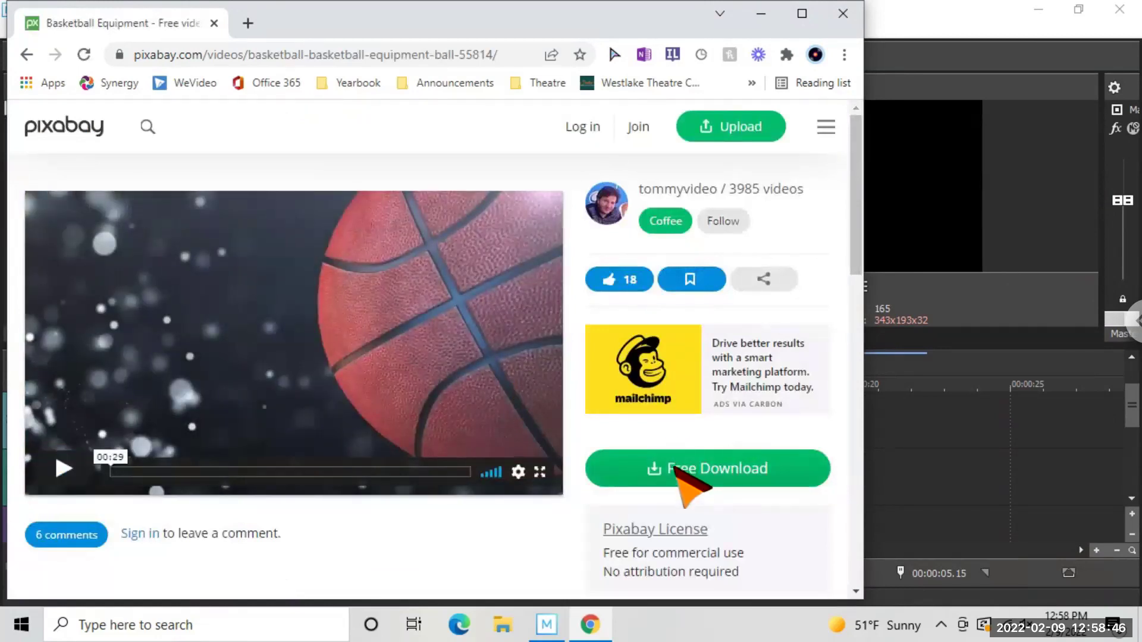
Download the basketball clip as a 1920×1080 MP4 and place it at the start of video track 3 in Movie Studio.
{"action": "left_click", "coordinate": [676, 469]}
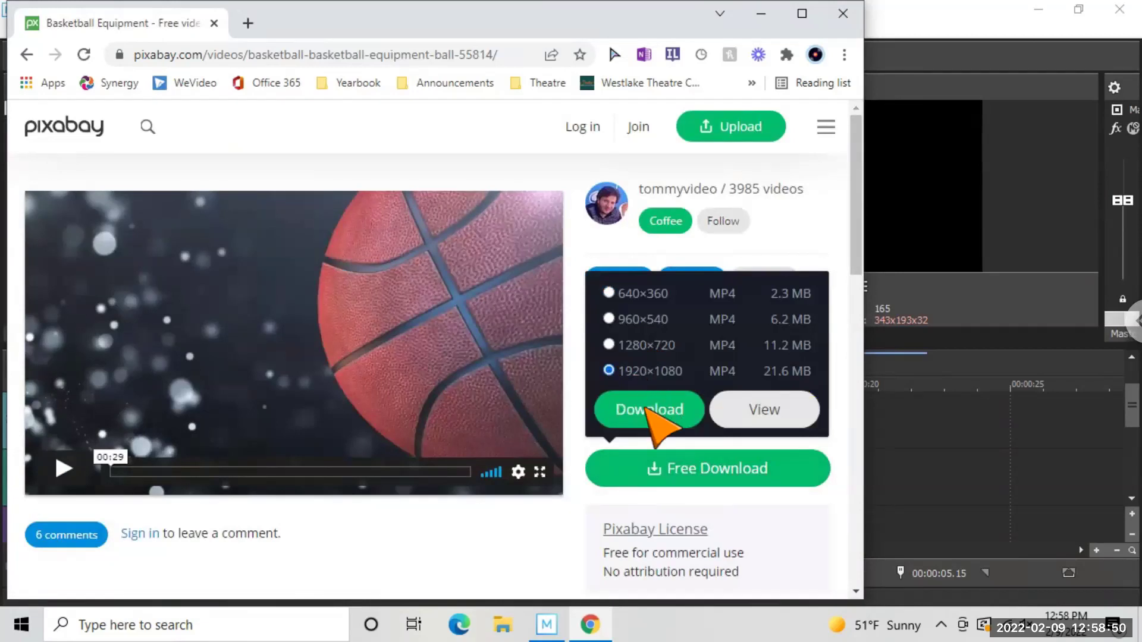
{"action": "left_click", "coordinate": [651, 397]}
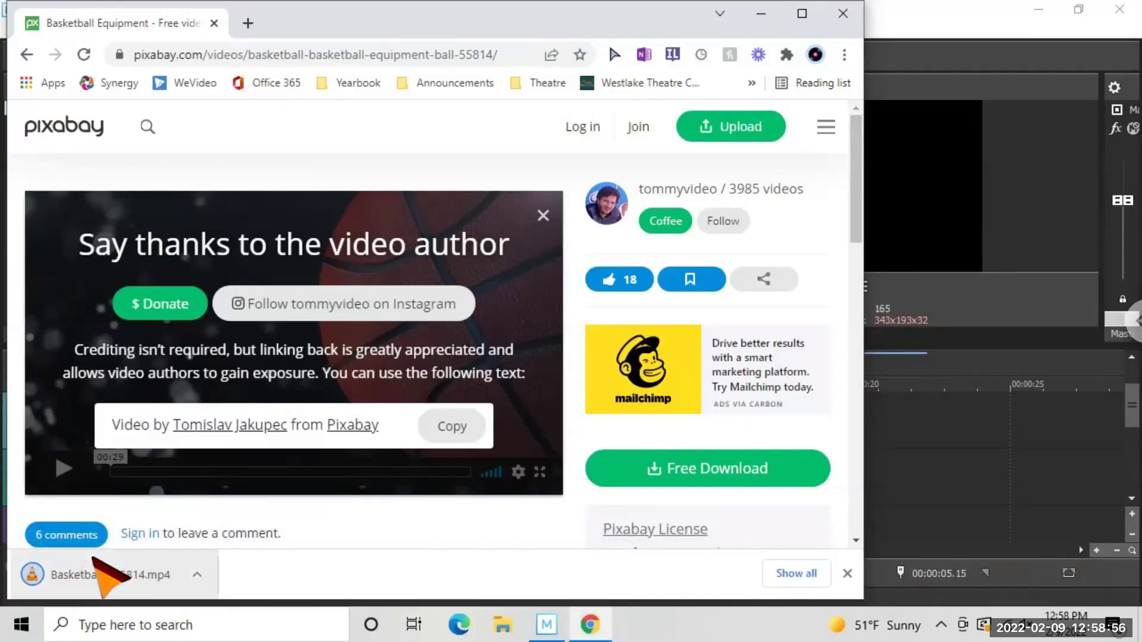
{"action": "left_click_drag", "start_coordinate": [53, 577], "coordinate": [178, 491]}
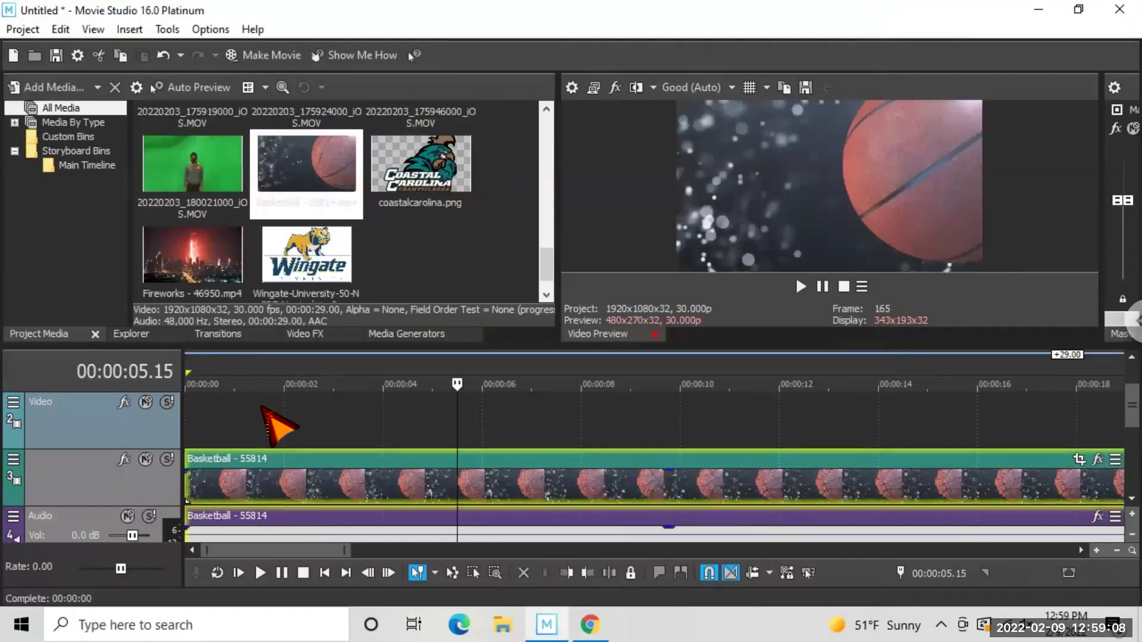
{"action": "left_click", "coordinate": [268, 416]}
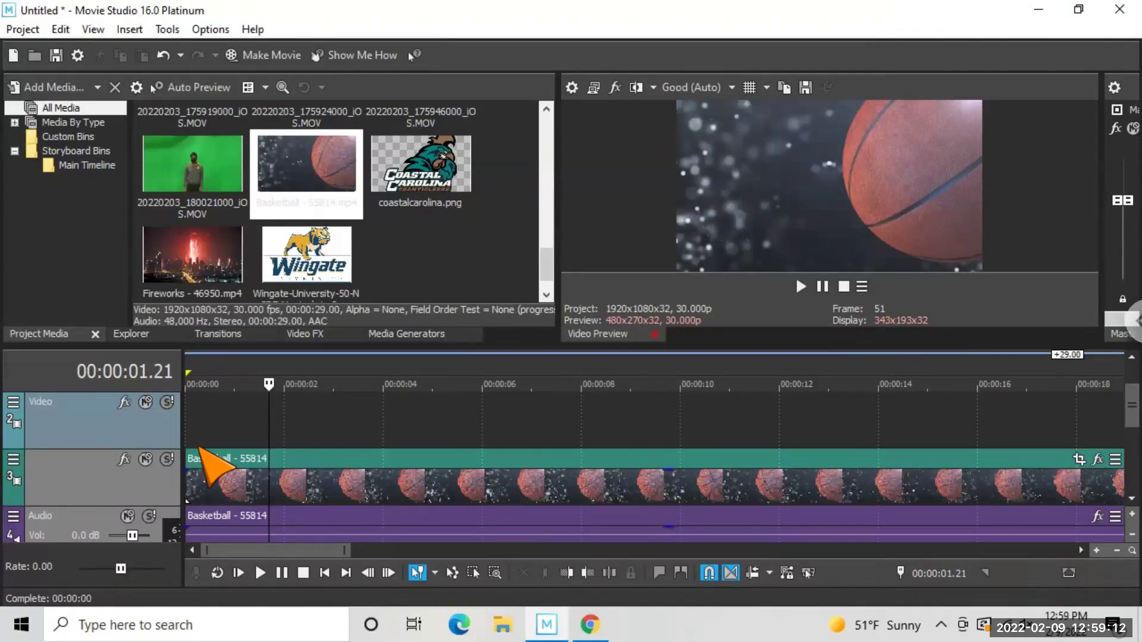
{"action": "scroll", "coordinate": [202, 470], "scroll_direction": "up", "scroll_amount": 2}
{"action": "scroll", "coordinate": [202, 476], "scroll_direction": "down", "scroll_amount": 5}
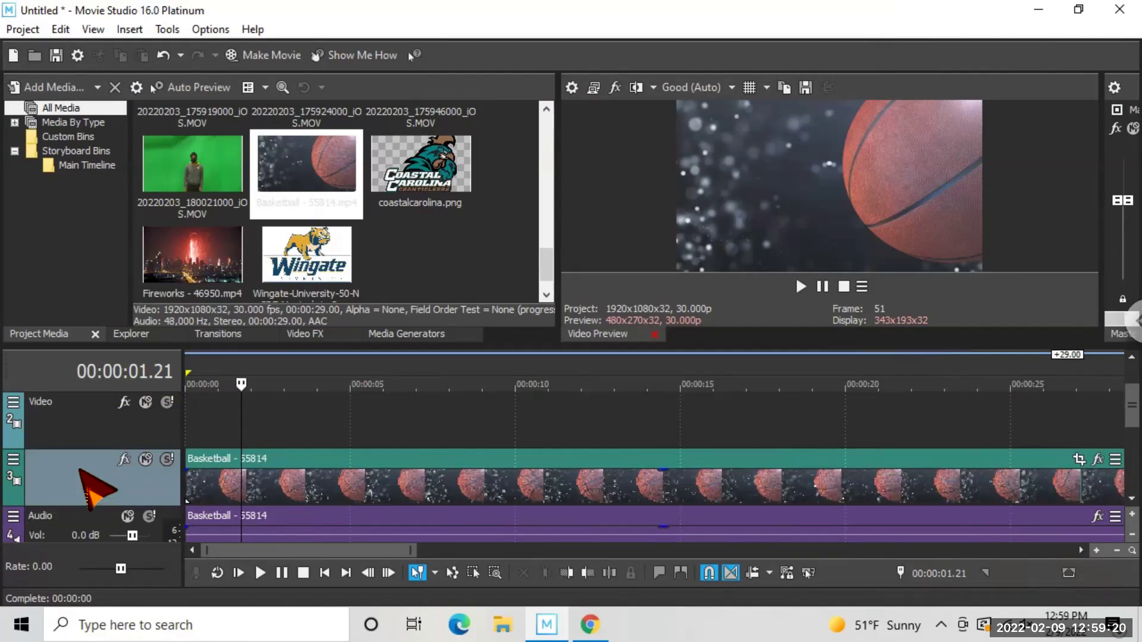
Insert an empty video track and arrange it below the basketball track, leaving video track 2 selected.
{"action": "right_click", "coordinate": [79, 470]}
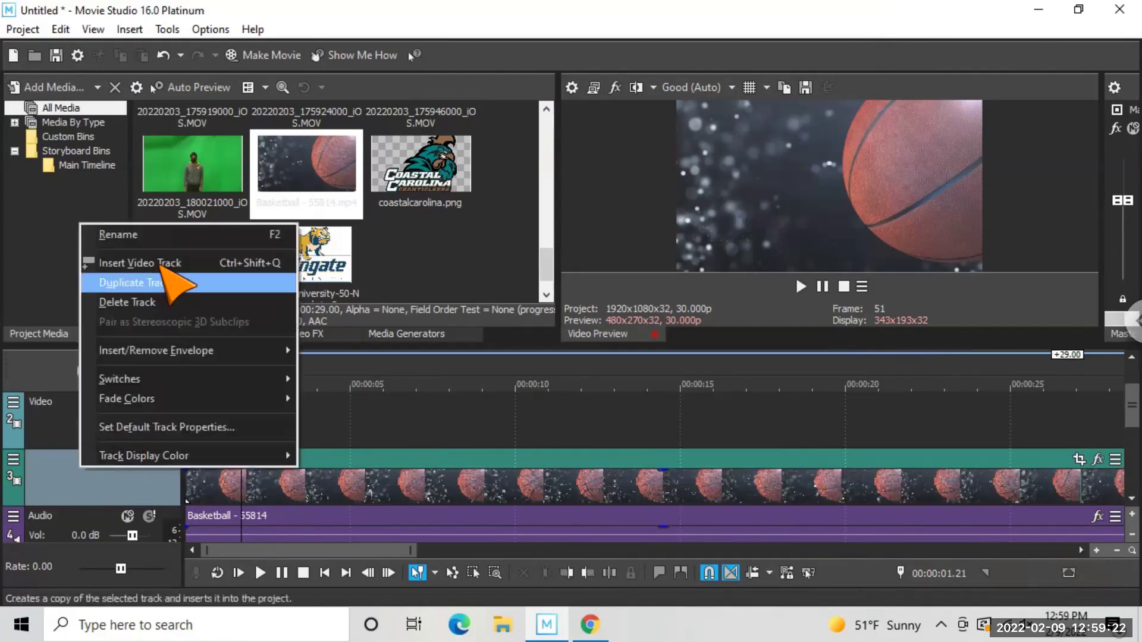
{"action": "left_click", "coordinate": [164, 281]}
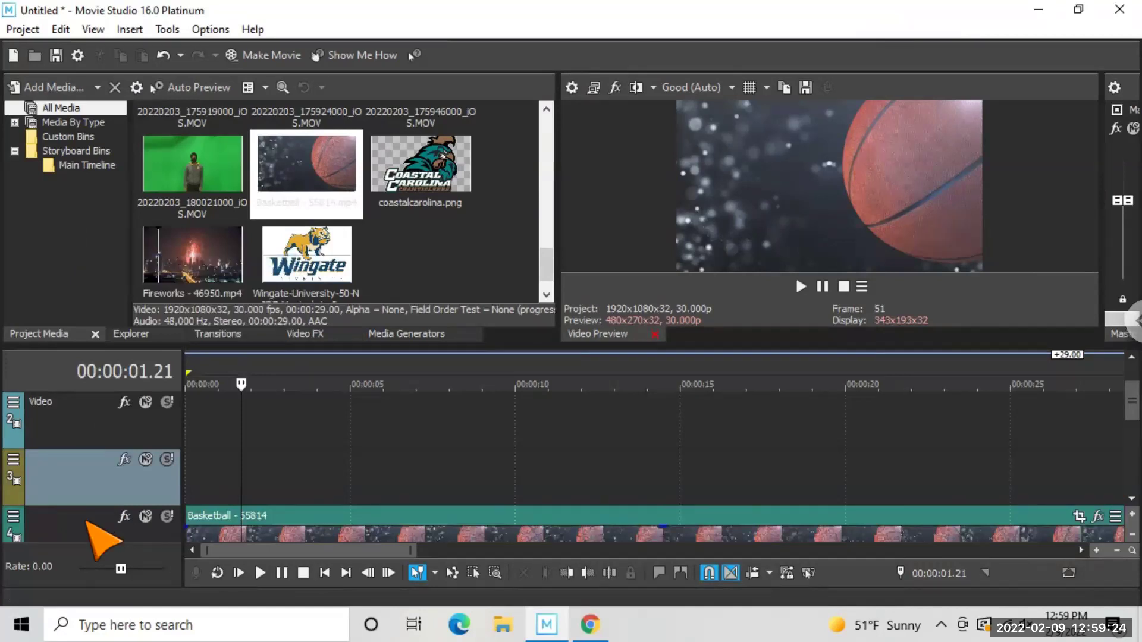
{"action": "left_click_drag", "start_coordinate": [102, 470], "coordinate": [97, 527]}
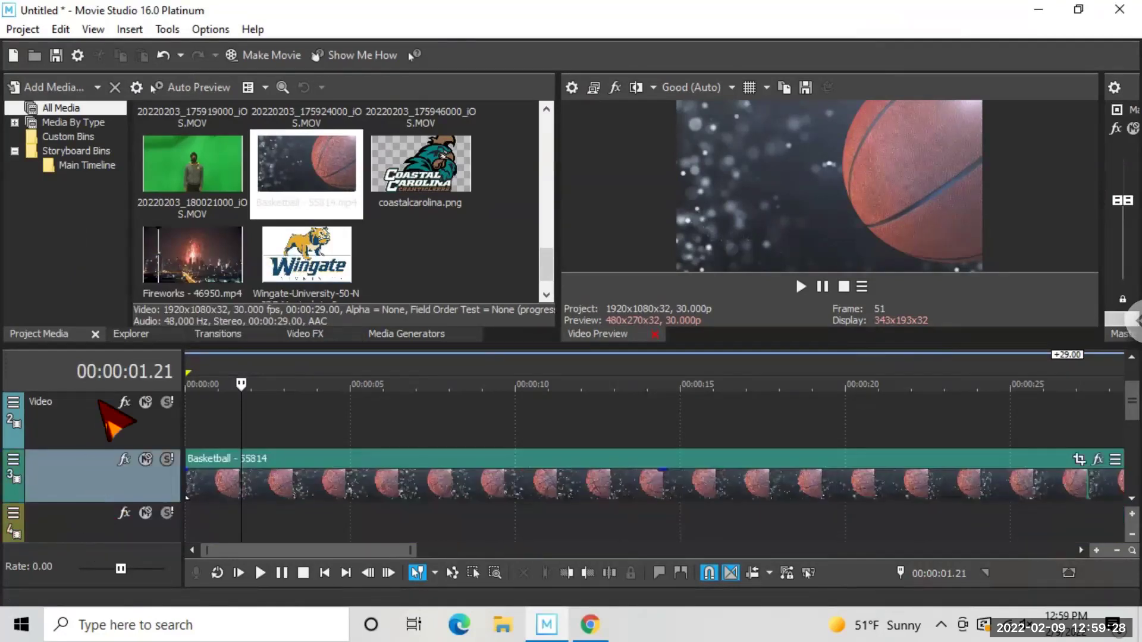
{"action": "left_click", "coordinate": [86, 425]}
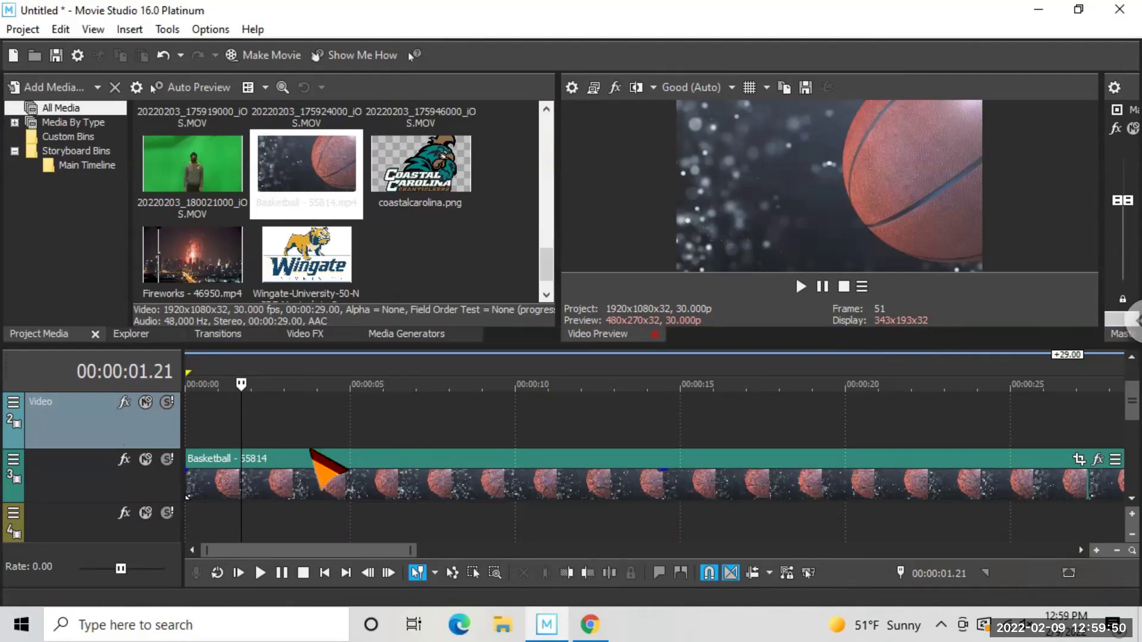
Place the green-screen clip 20220203_175919000_iOS.MOV at the start of video track 2, above the basketball clip.
{"action": "key", "text": "Up"}
{"action": "scroll", "coordinate": [245, 245], "scroll_direction": "up", "scroll_amount": 5}
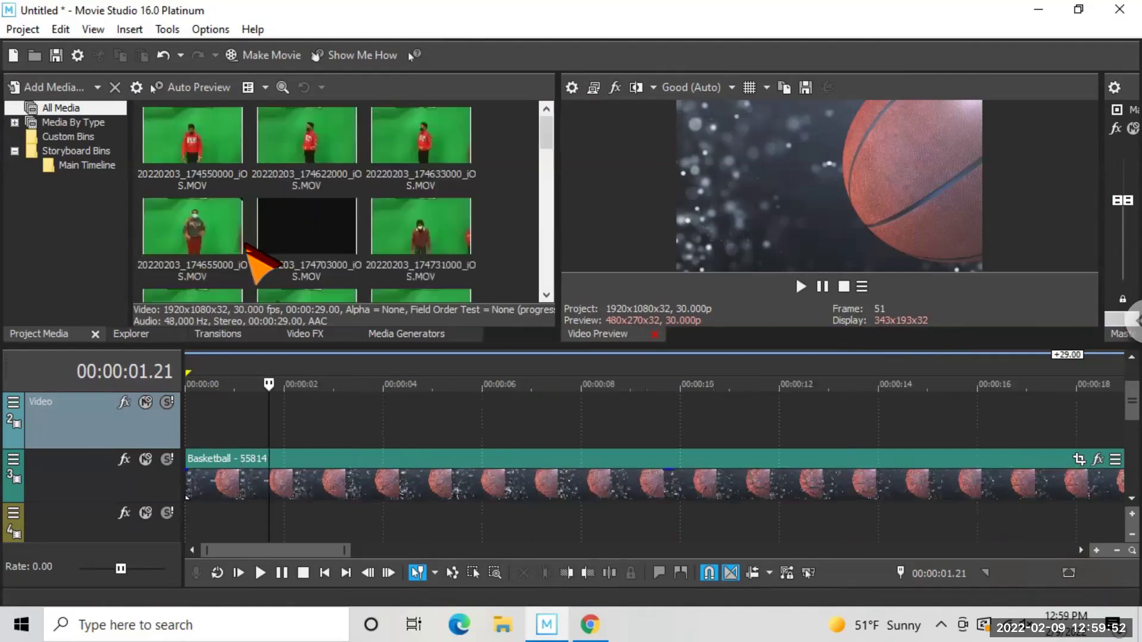
{"action": "scroll", "coordinate": [245, 246], "scroll_direction": "down", "scroll_amount": 2}
{"action": "scroll", "coordinate": [246, 245], "scroll_direction": "down", "scroll_amount": 2}
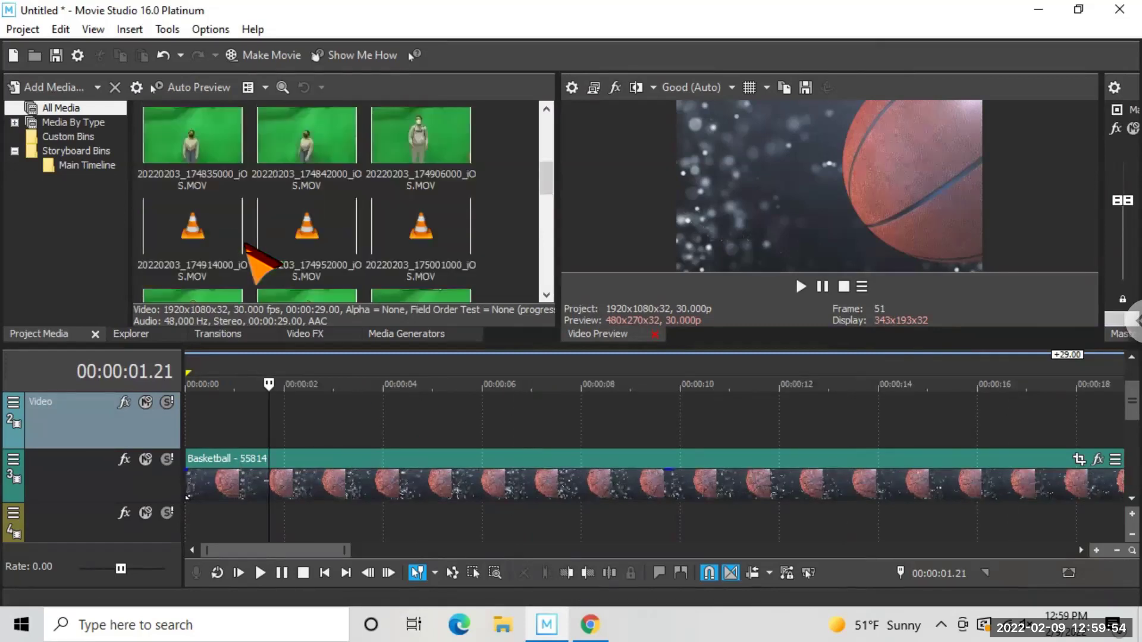
{"action": "scroll", "coordinate": [246, 246], "scroll_direction": "down", "scroll_amount": 4}
{"action": "scroll", "coordinate": [246, 246], "scroll_direction": "down", "scroll_amount": 3}
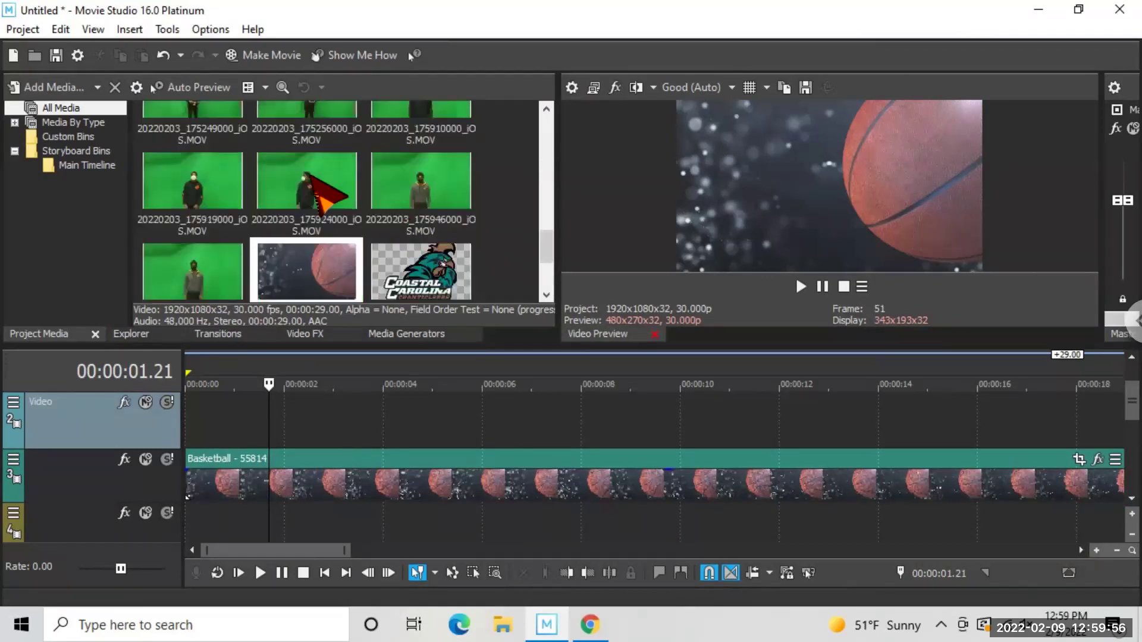
{"action": "left_click", "coordinate": [174, 189]}
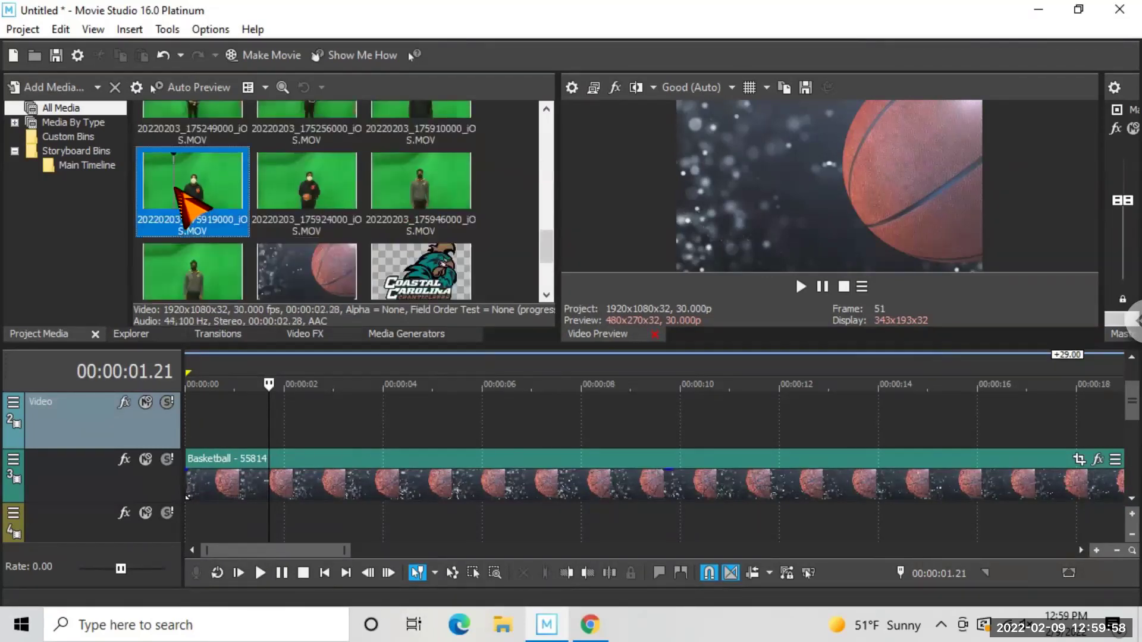
{"action": "left_click_drag", "start_coordinate": [229, 267], "coordinate": [304, 451]}
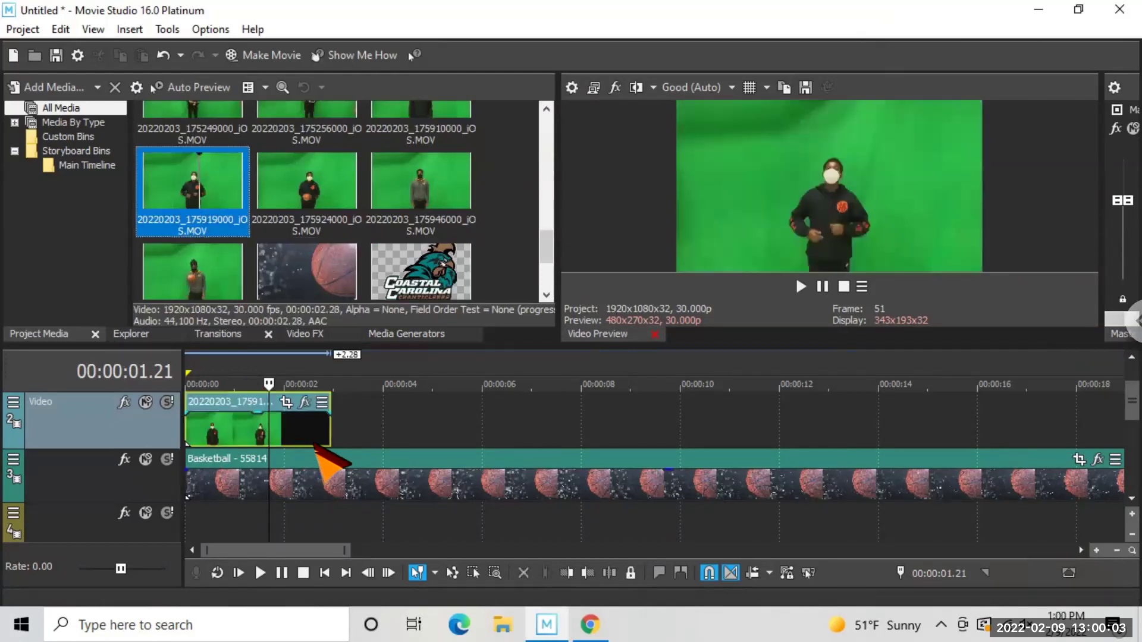
Preview the green-screen clip on track 2 at several moments, ending at 00:00:00.12.
{"action": "left_click", "coordinate": [291, 489]}
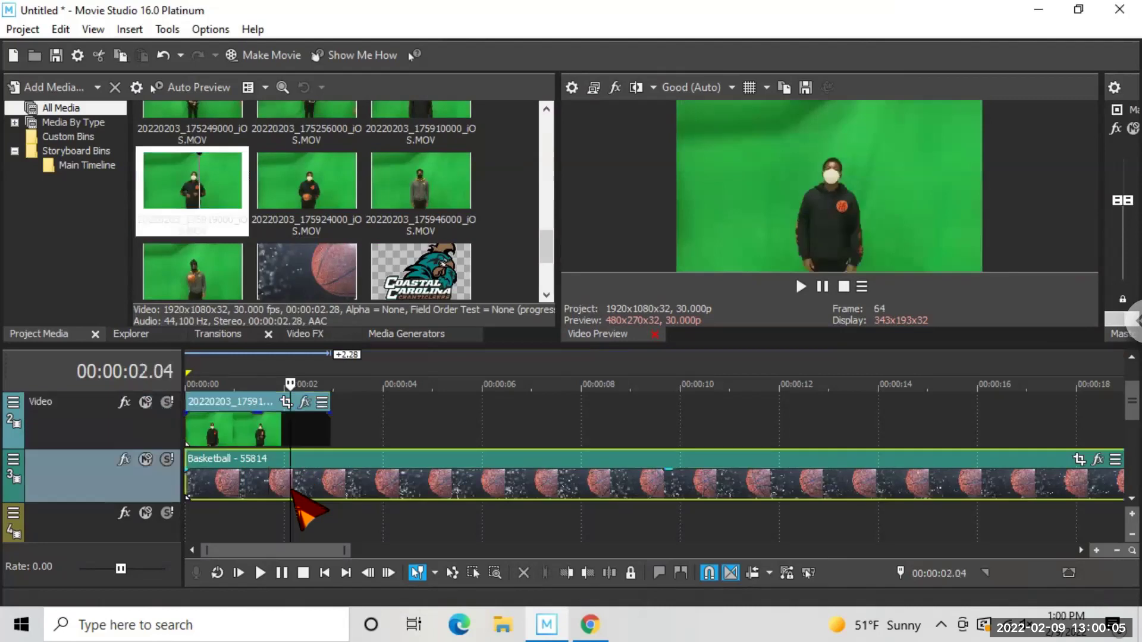
{"action": "left_click", "coordinate": [249, 431]}
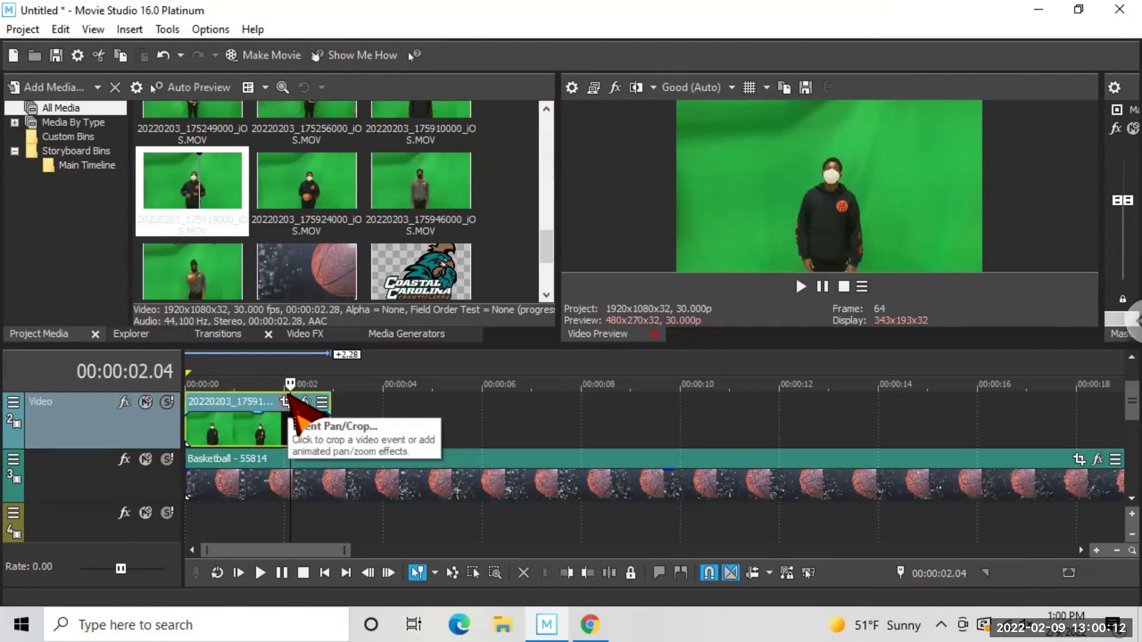
{"action": "left_click", "coordinate": [224, 387]}
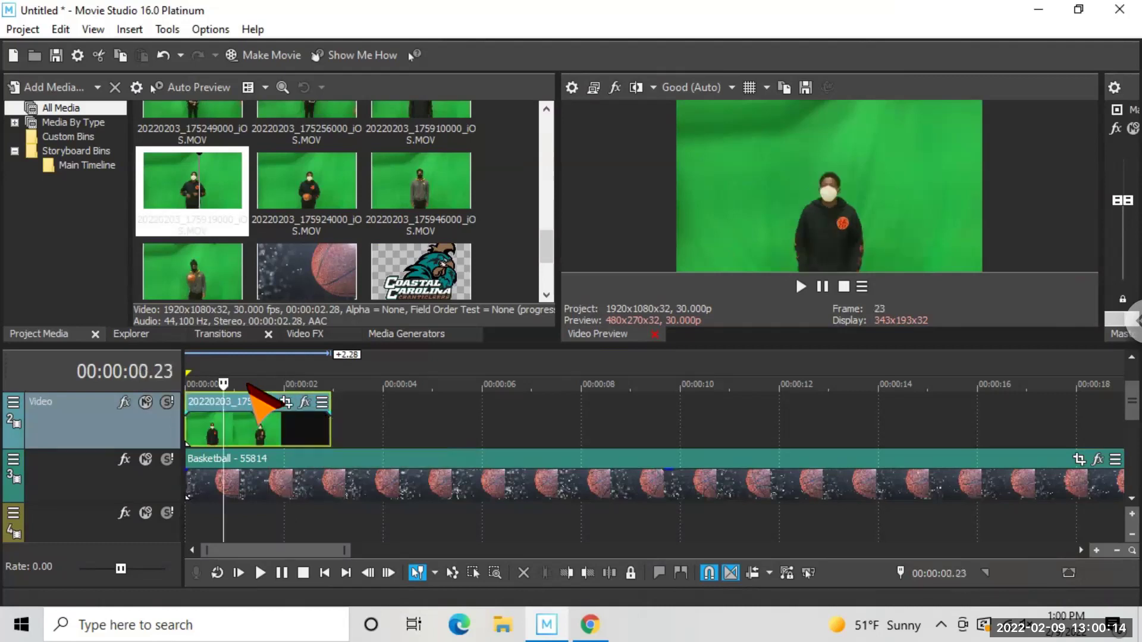
{"action": "left_click", "coordinate": [256, 388]}
{"action": "left_click", "coordinate": [271, 393]}
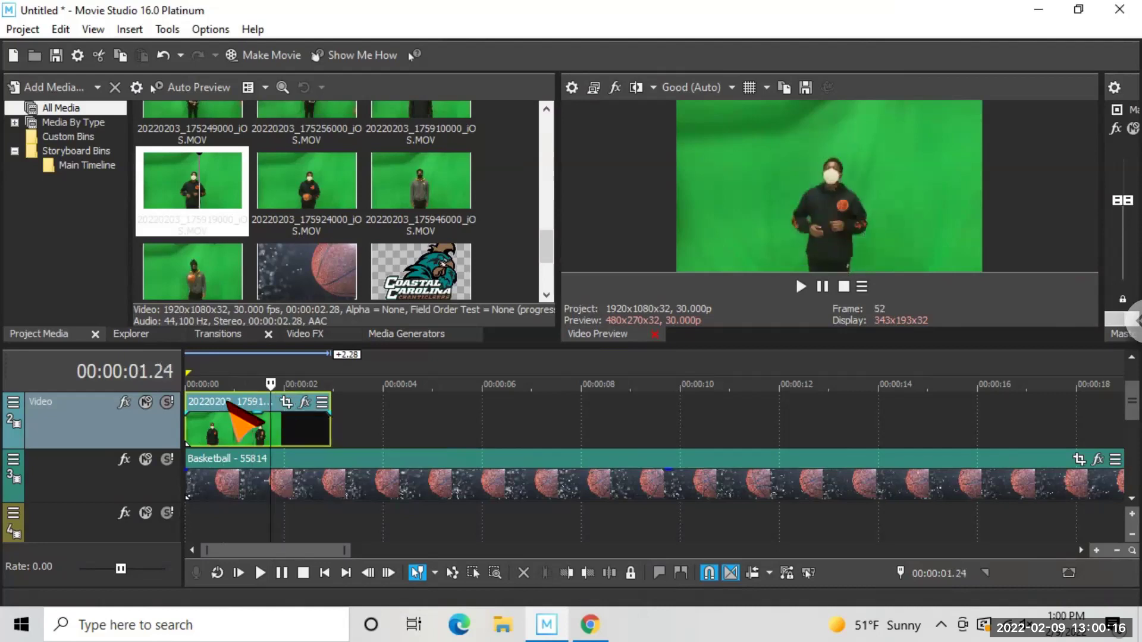
{"action": "left_click", "coordinate": [217, 411]}
{"action": "left_click", "coordinate": [205, 419]}
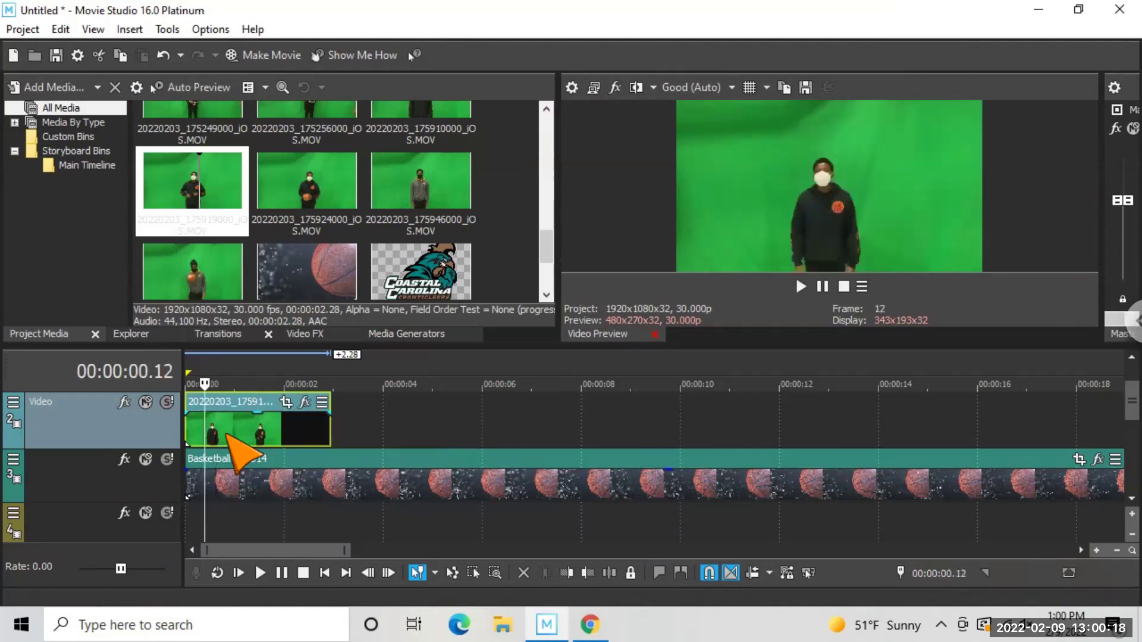
Crop the green-screen clip on track 2 tightly around the player, to about 874.9 wide by 879.0 high, centred at about 952.0, 640.5.
{"action": "left_click", "coordinate": [286, 403]}
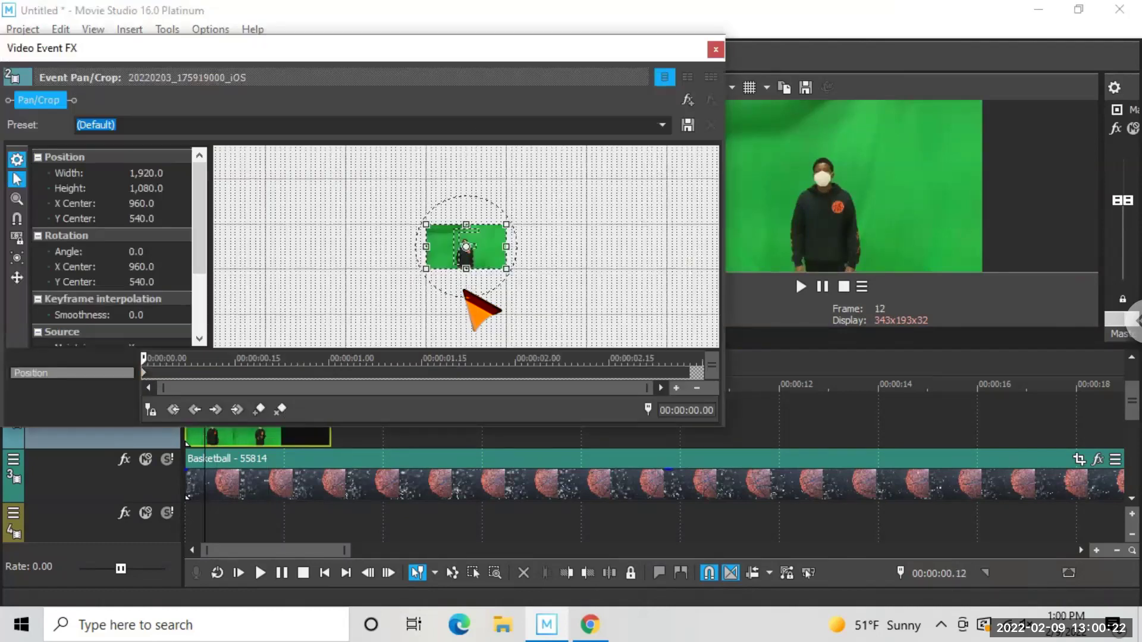
{"action": "scroll", "coordinate": [470, 261], "scroll_direction": "up", "scroll_amount": 2}
{"action": "scroll", "coordinate": [356, 260], "scroll_direction": "up", "scroll_amount": 1}
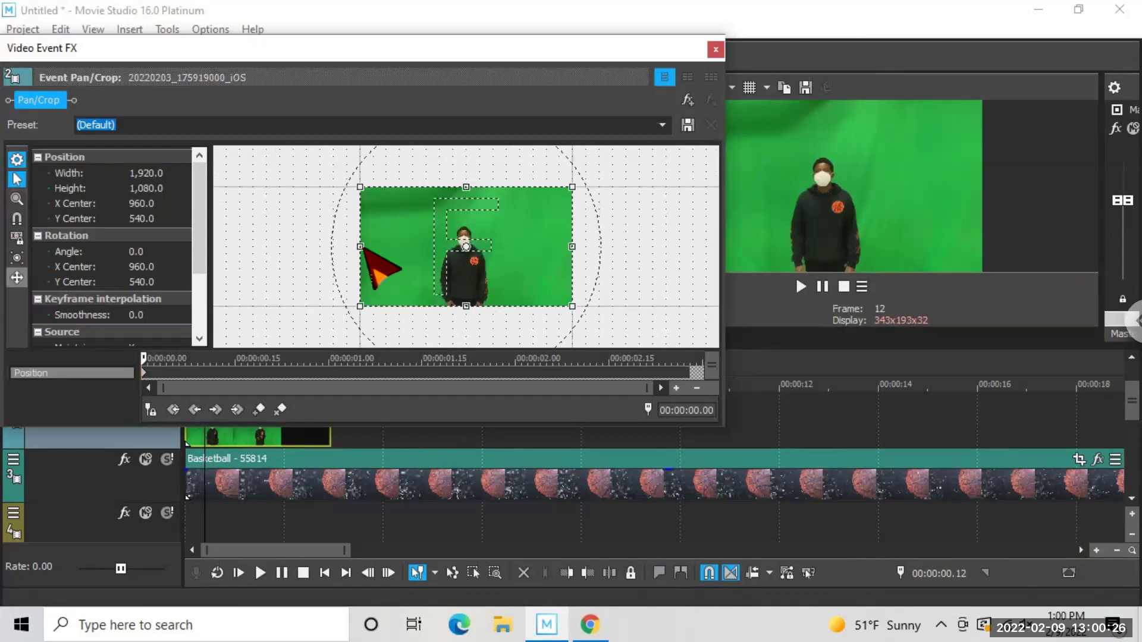
{"action": "left_click_drag", "start_coordinate": [360, 246], "coordinate": [417, 246]}
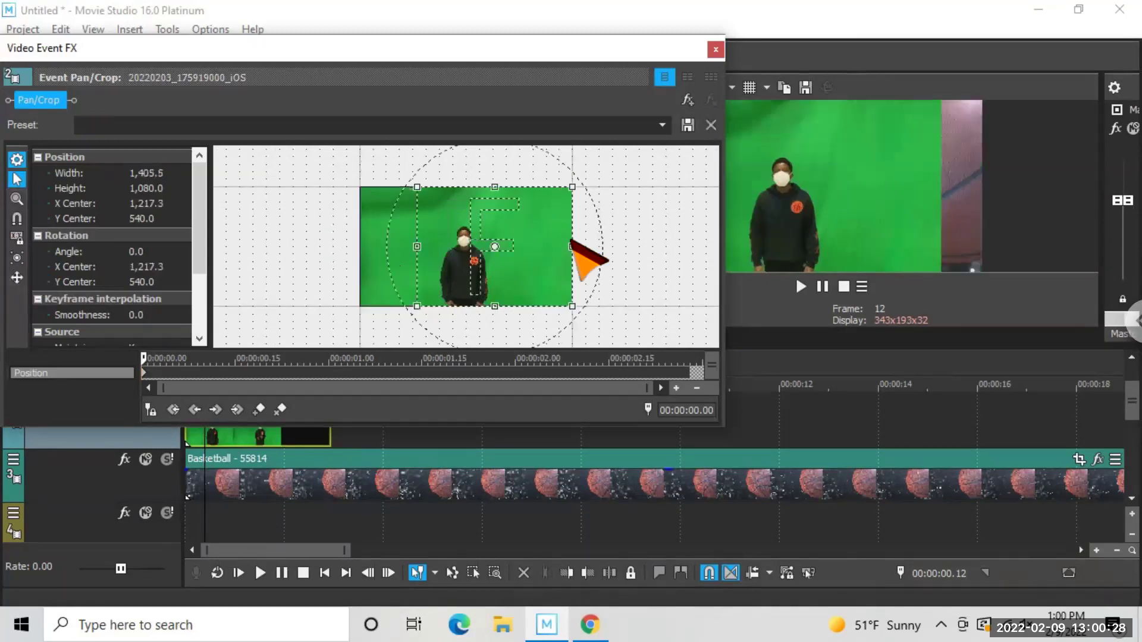
{"action": "left_click_drag", "start_coordinate": [561, 249], "coordinate": [518, 255]}
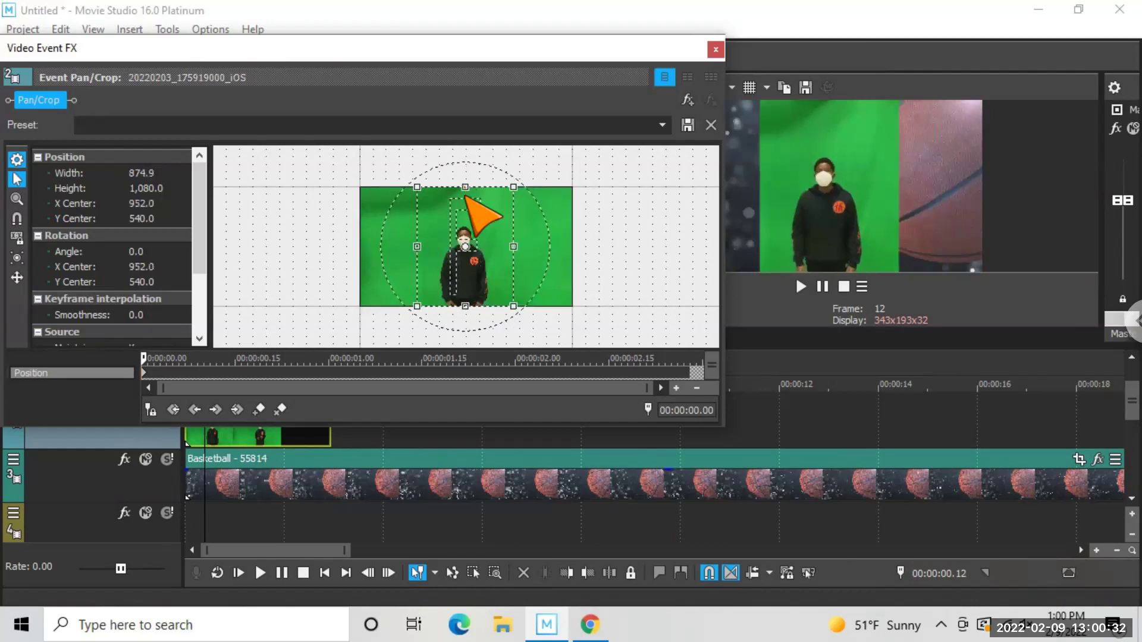
{"action": "left_click_drag", "start_coordinate": [465, 186], "coordinate": [465, 199]}
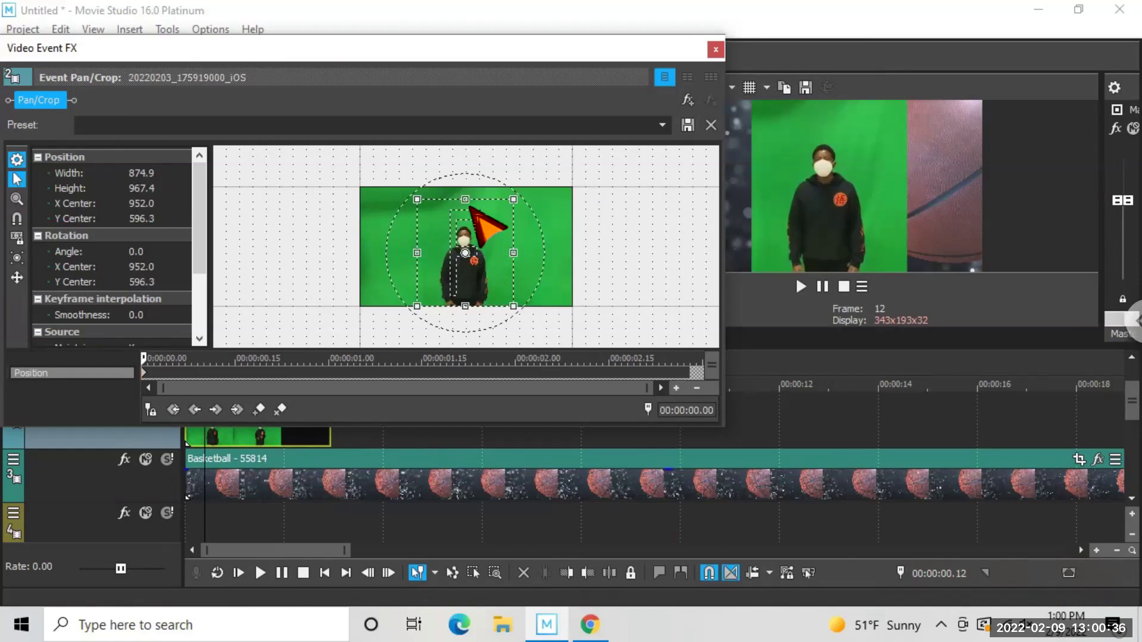
{"action": "left_click_drag", "start_coordinate": [465, 200], "coordinate": [465, 210]}
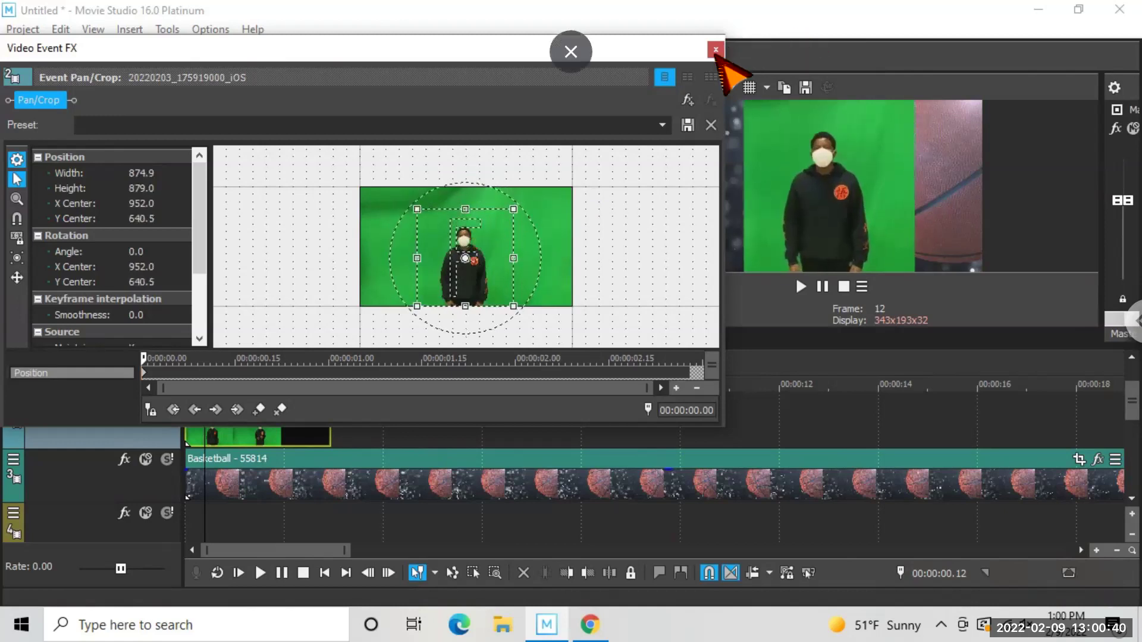
Add the VEGAS Chroma Keyer effect to the green-screen clip, with the playhead at 00:00:01.16.
{"action": "left_click", "coordinate": [264, 442]}
{"action": "left_click", "coordinate": [261, 440]}
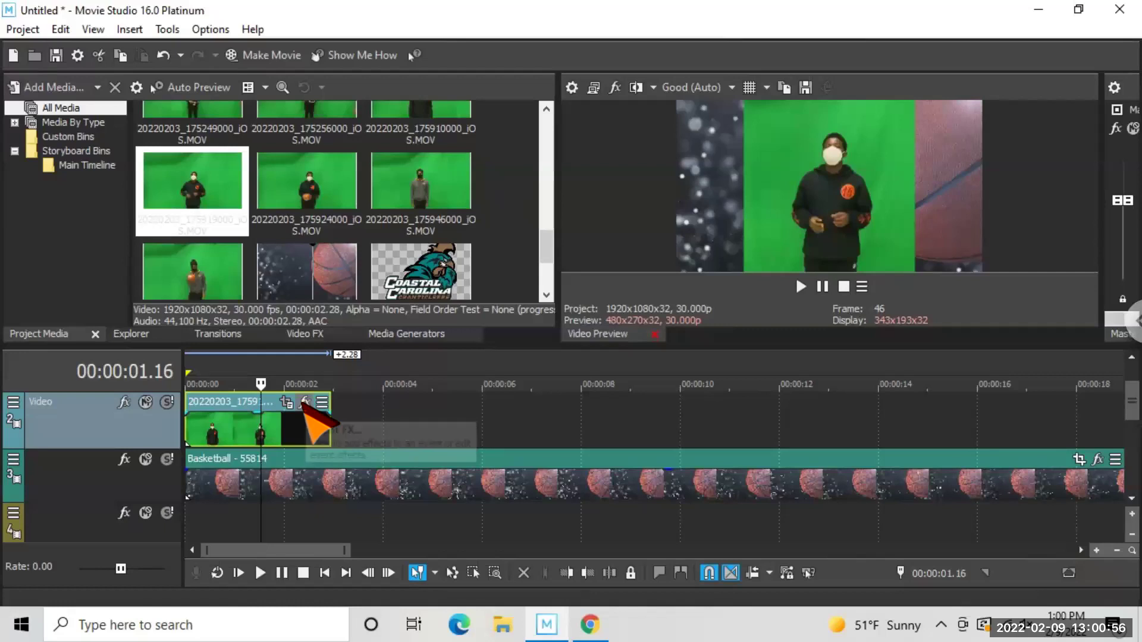
{"action": "left_click", "coordinate": [304, 403]}
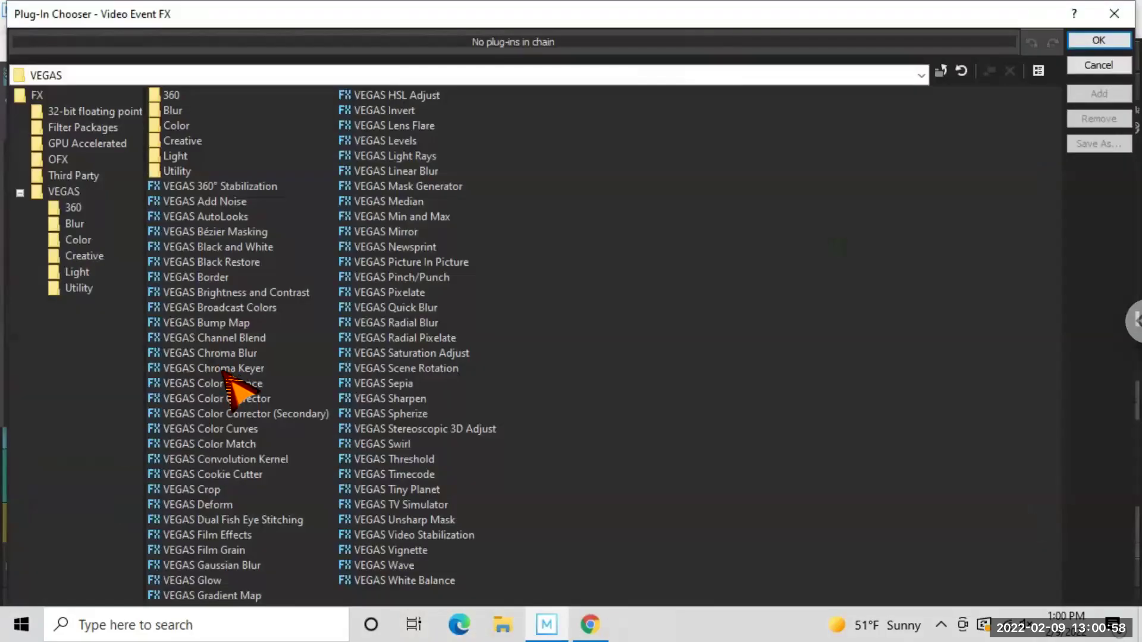
{"action": "left_click", "coordinate": [221, 369]}
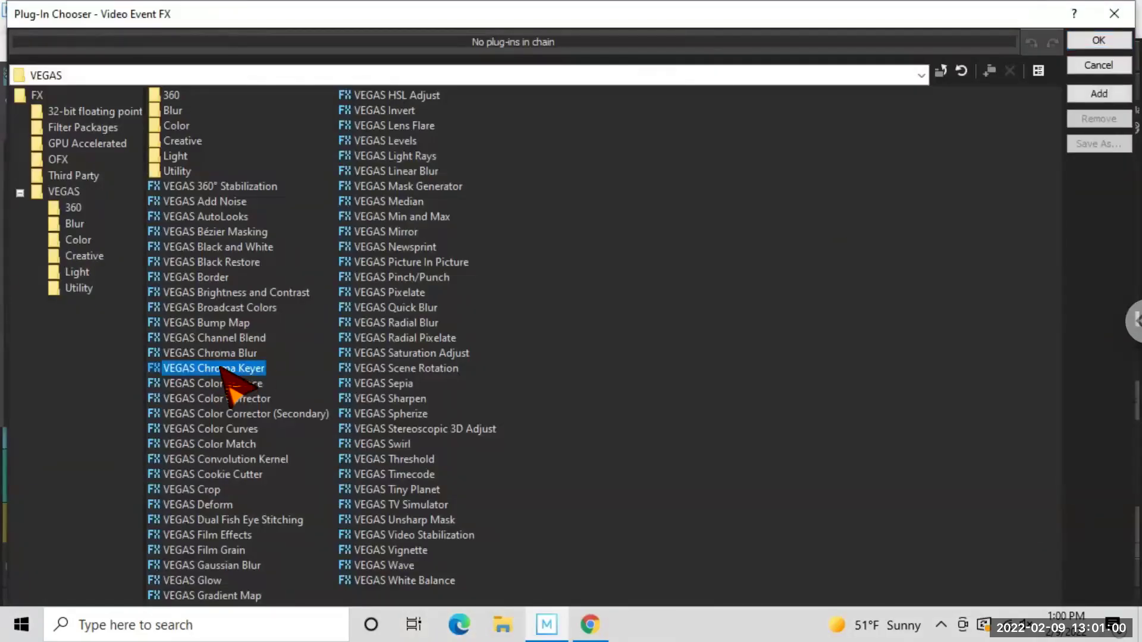
{"action": "left_click_drag", "start_coordinate": [221, 369], "coordinate": [54, 42]}
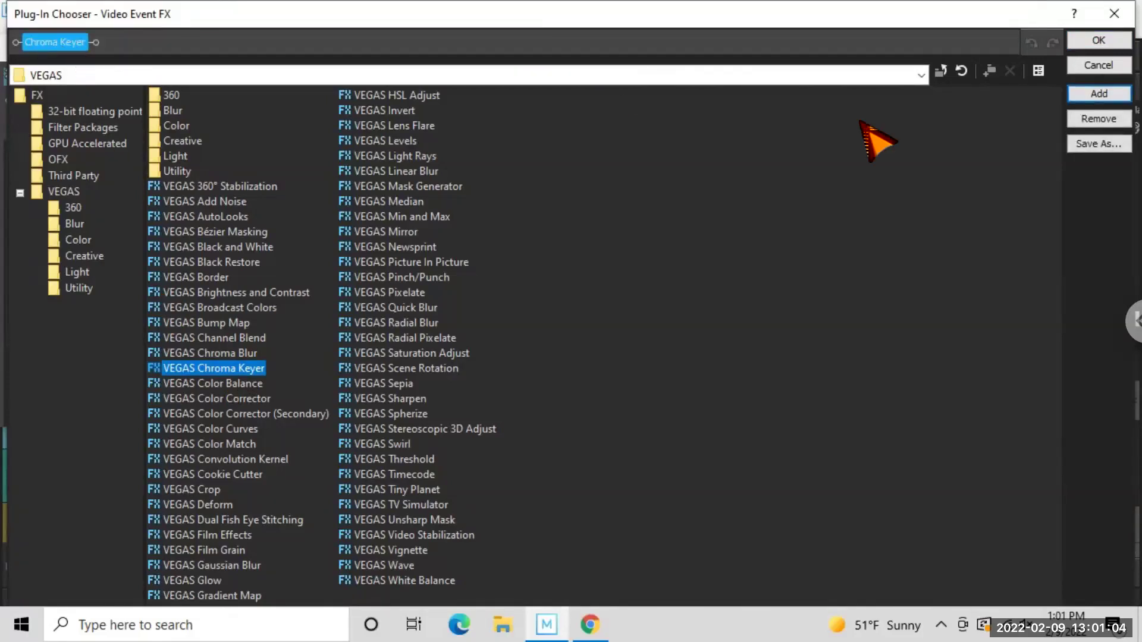
{"action": "left_click", "coordinate": [1076, 41]}
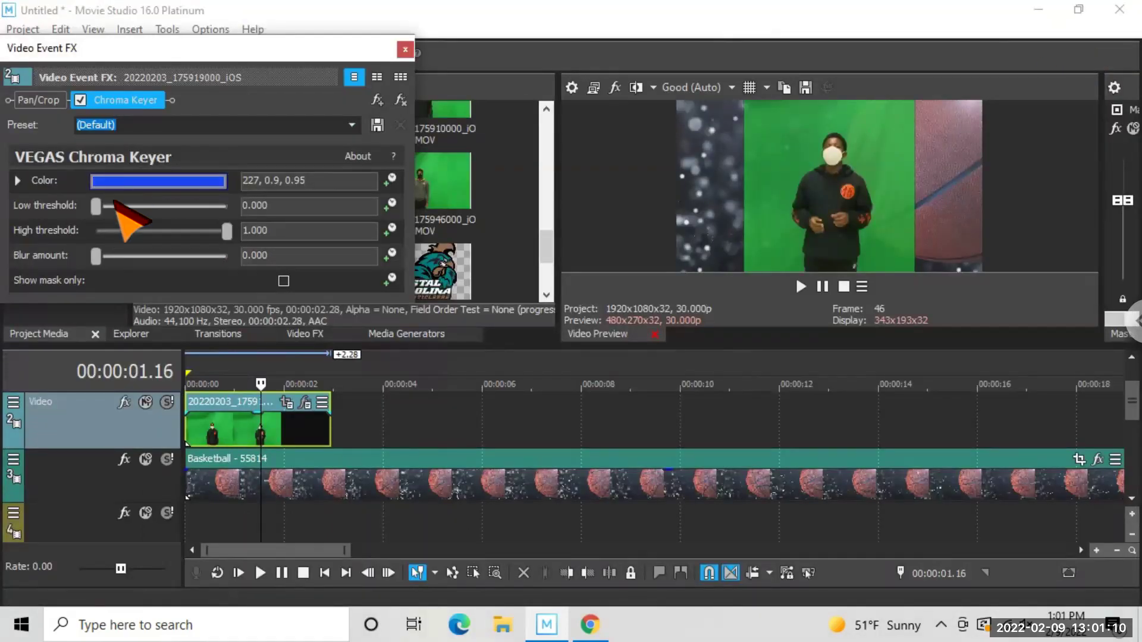
Set the Chroma Keyer colour to the green sampled from the backdrop beside the player in the preview (133, 0.73, 0.57).
{"action": "left_click", "coordinate": [119, 181]}
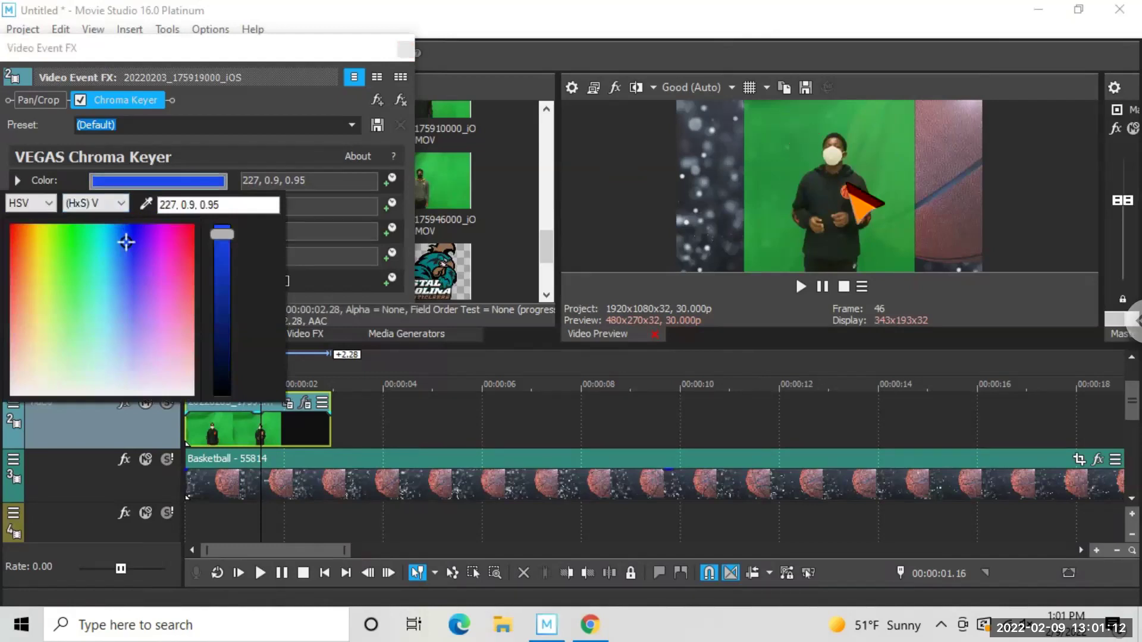
{"action": "left_click", "coordinate": [145, 205]}
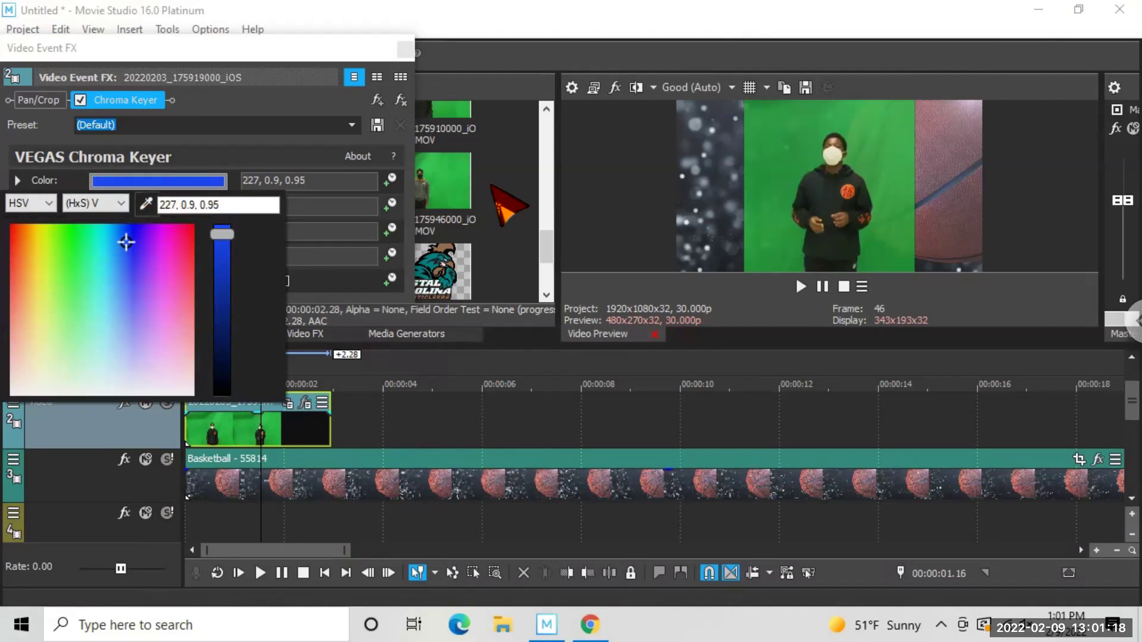
{"action": "left_click", "coordinate": [765, 159]}
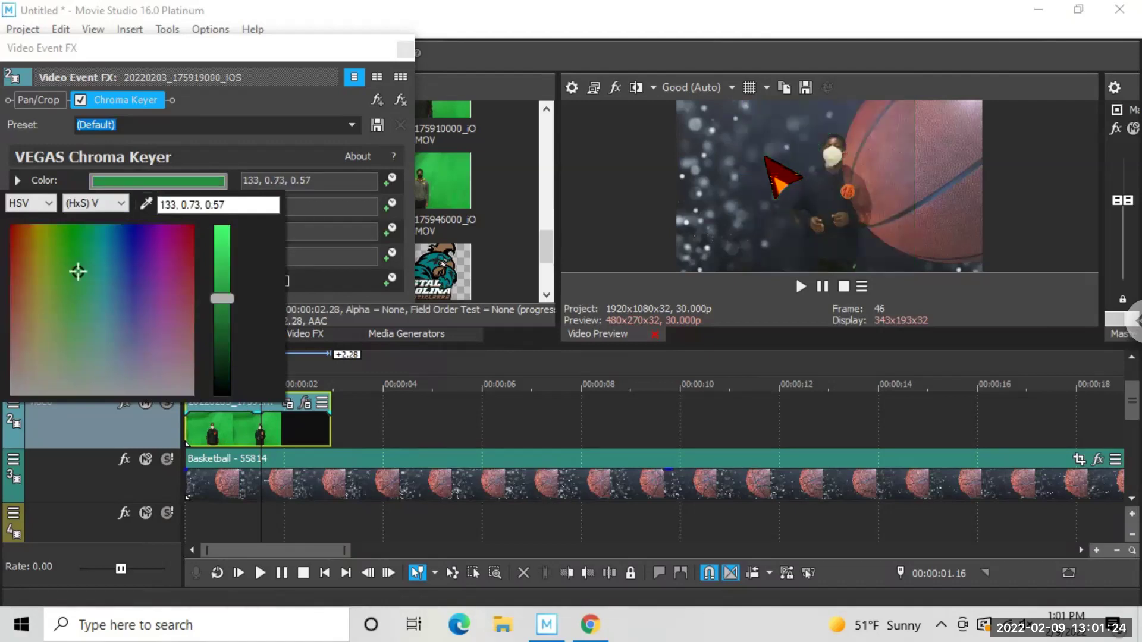
{"action": "left_click", "coordinate": [285, 155]}
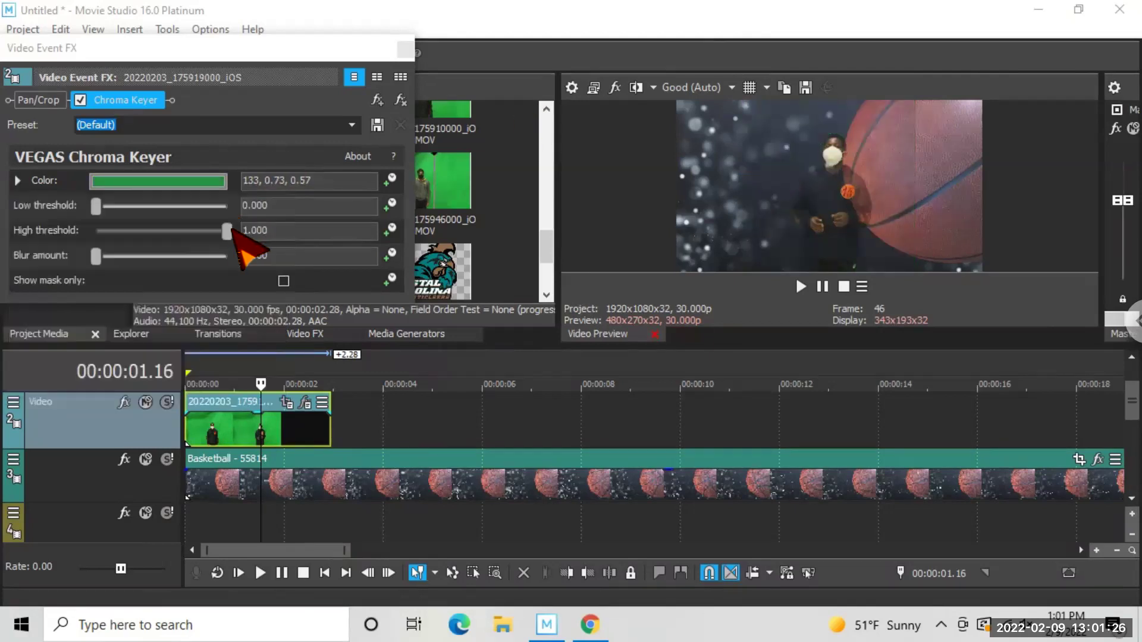
Refine the key with a low threshold of about 0.211, a high threshold of about 0.388 and a blur amount of about 0.007.
{"action": "left_click_drag", "start_coordinate": [227, 232], "coordinate": [160, 249]}
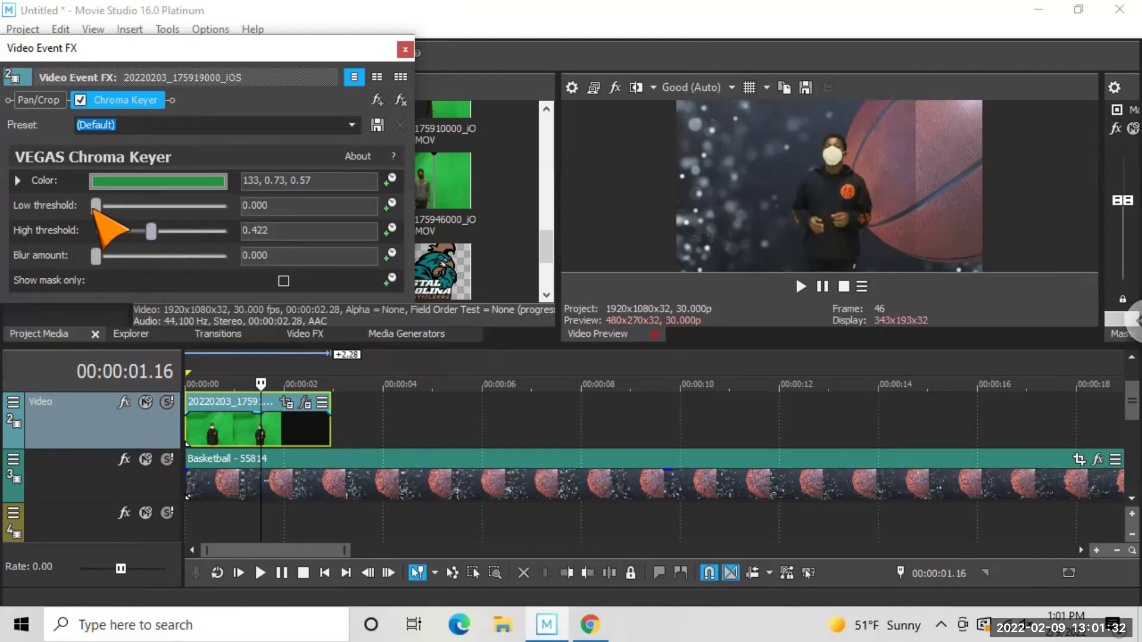
{"action": "left_click_drag", "start_coordinate": [95, 206], "coordinate": [125, 206]}
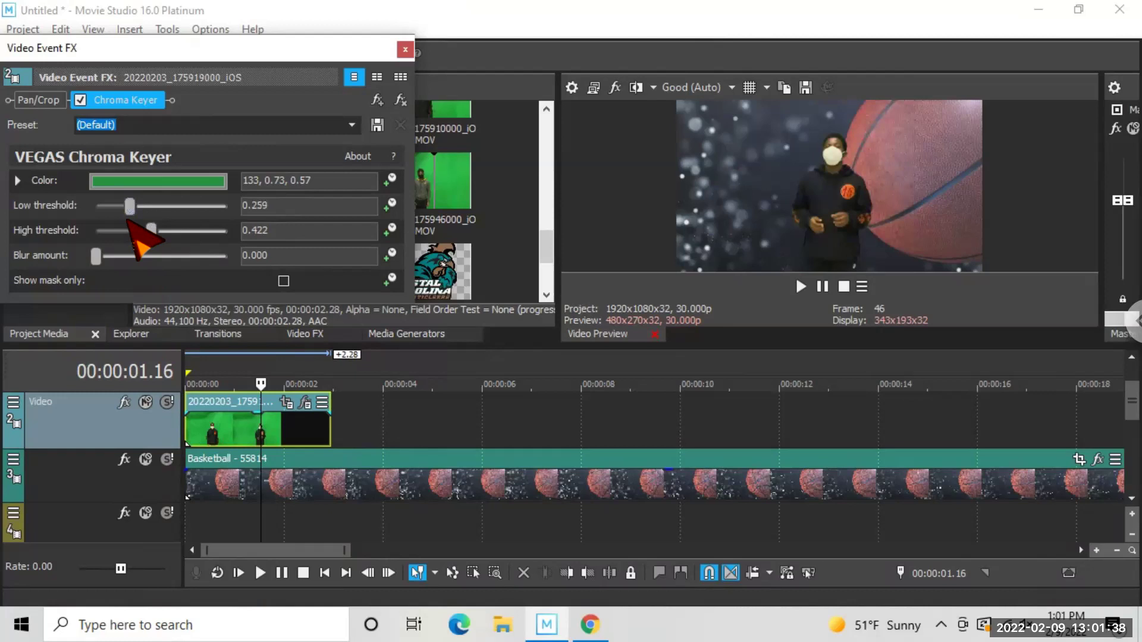
{"action": "left_click_drag", "start_coordinate": [128, 219], "coordinate": [221, 222]}
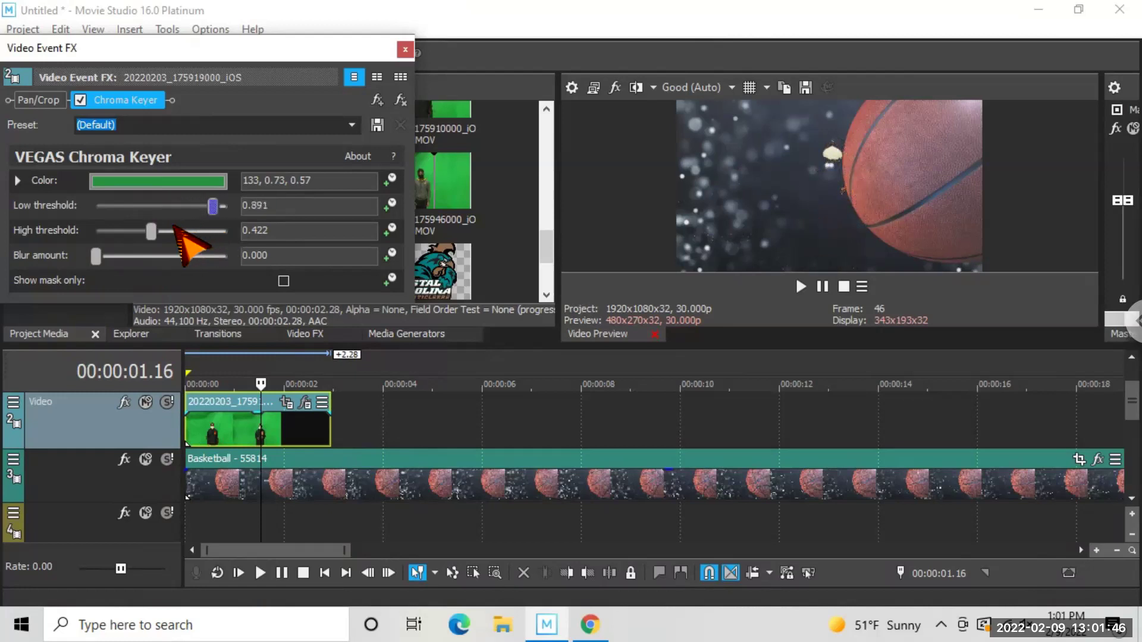
{"action": "key", "text": "ctrl+z"}
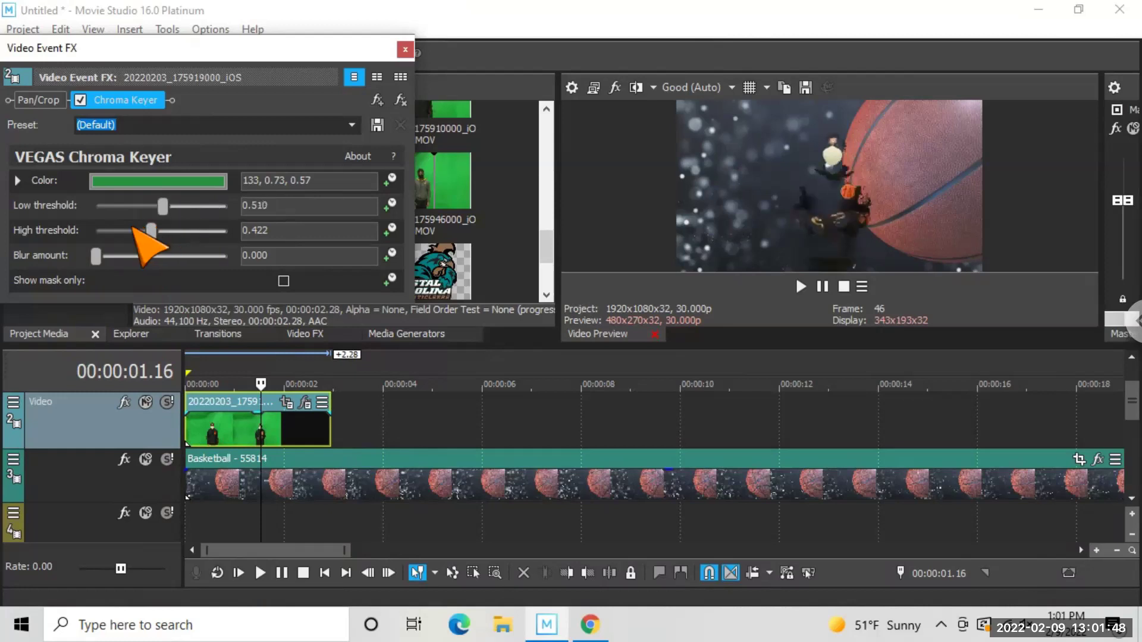
{"action": "key", "text": "ctrl+z"}
{"action": "left_click_drag", "start_coordinate": [107, 232], "coordinate": [141, 235]}
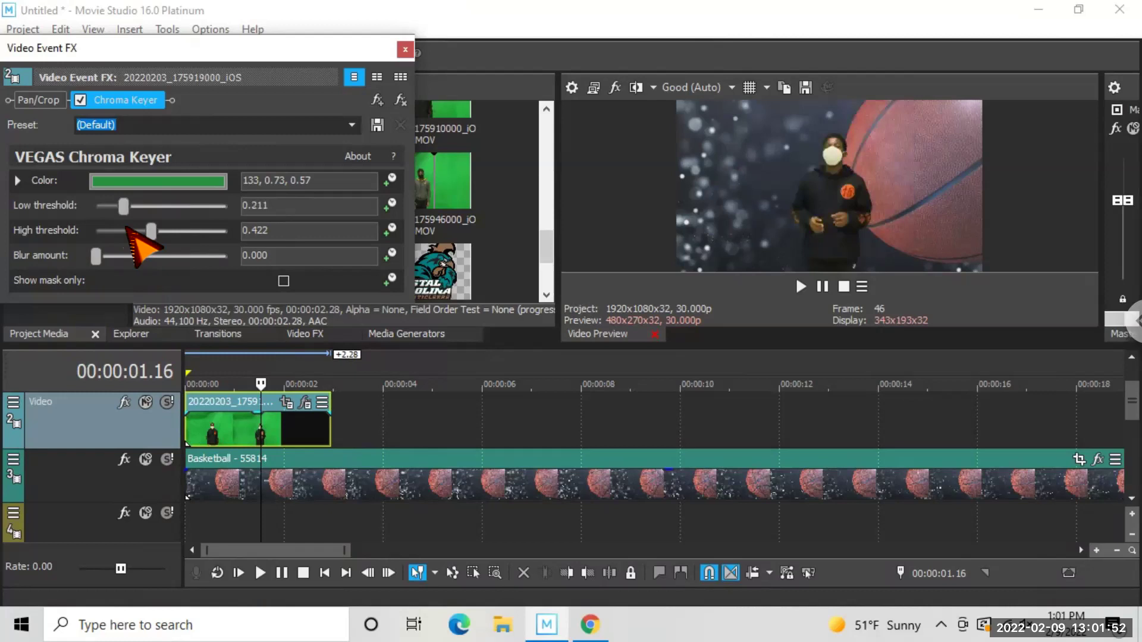
{"action": "left_click_drag", "start_coordinate": [146, 234], "coordinate": [148, 238]}
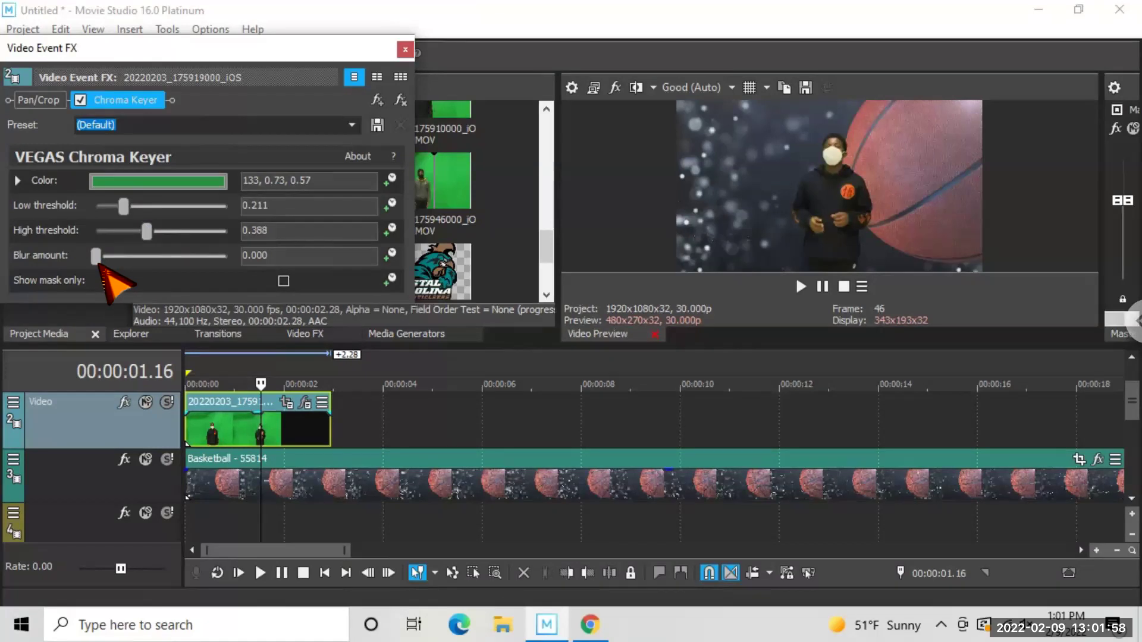
{"action": "left_click_drag", "start_coordinate": [100, 265], "coordinate": [103, 266]}
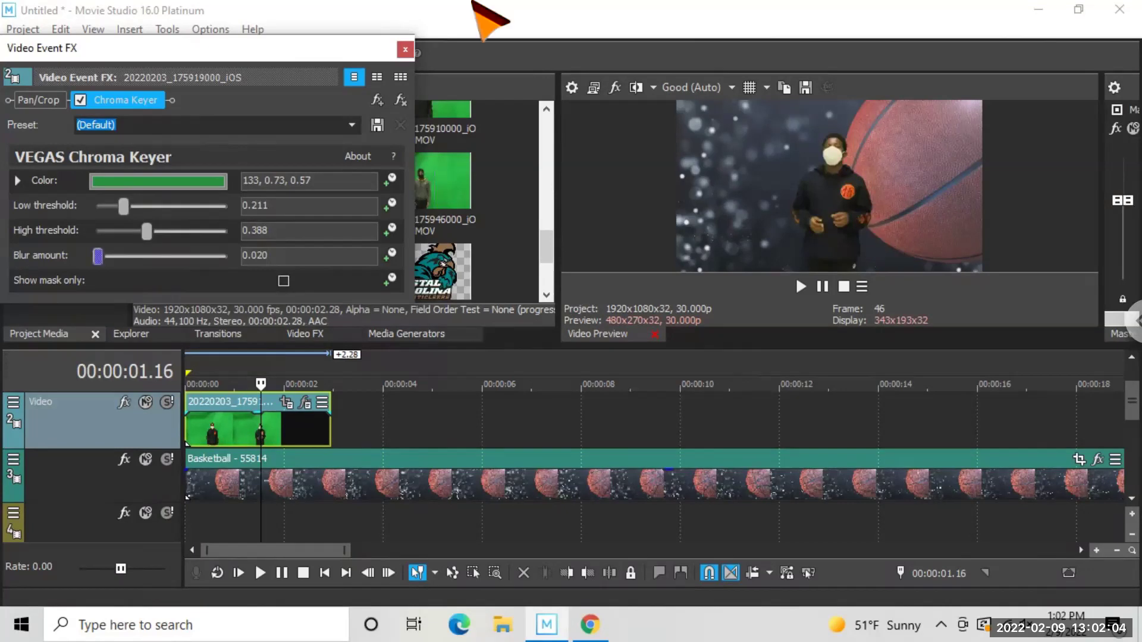
{"action": "left_click_drag", "start_coordinate": [96, 259], "coordinate": [38, 262]}
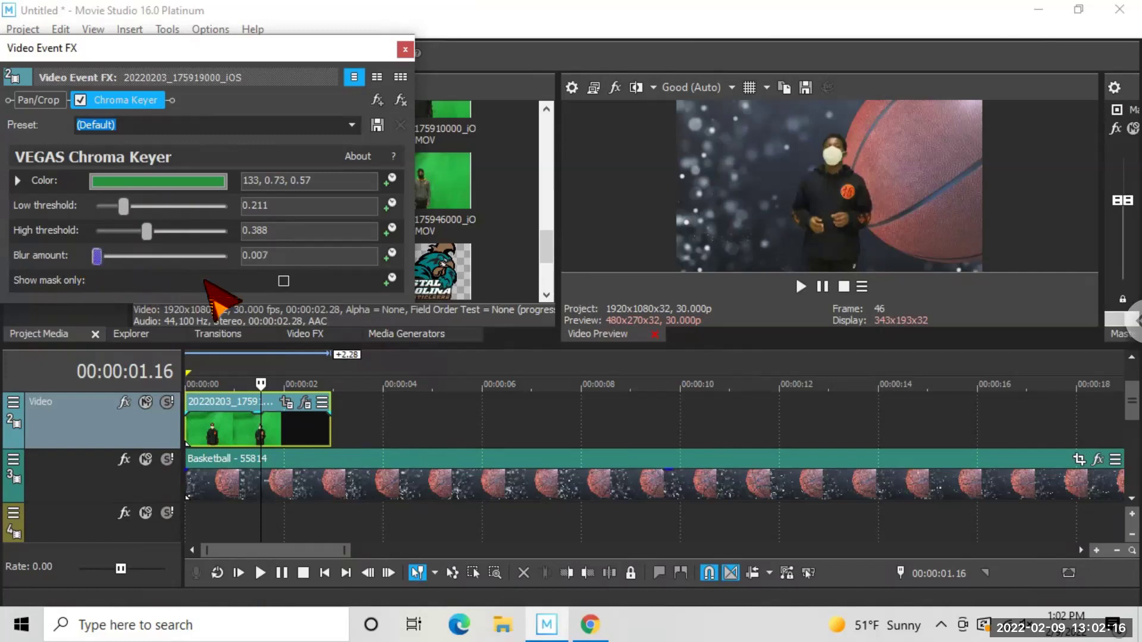
Inspect the player's key by switching the mask-only view on and off, leave it off and close the effect settings.
{"action": "left_click", "coordinate": [283, 281]}
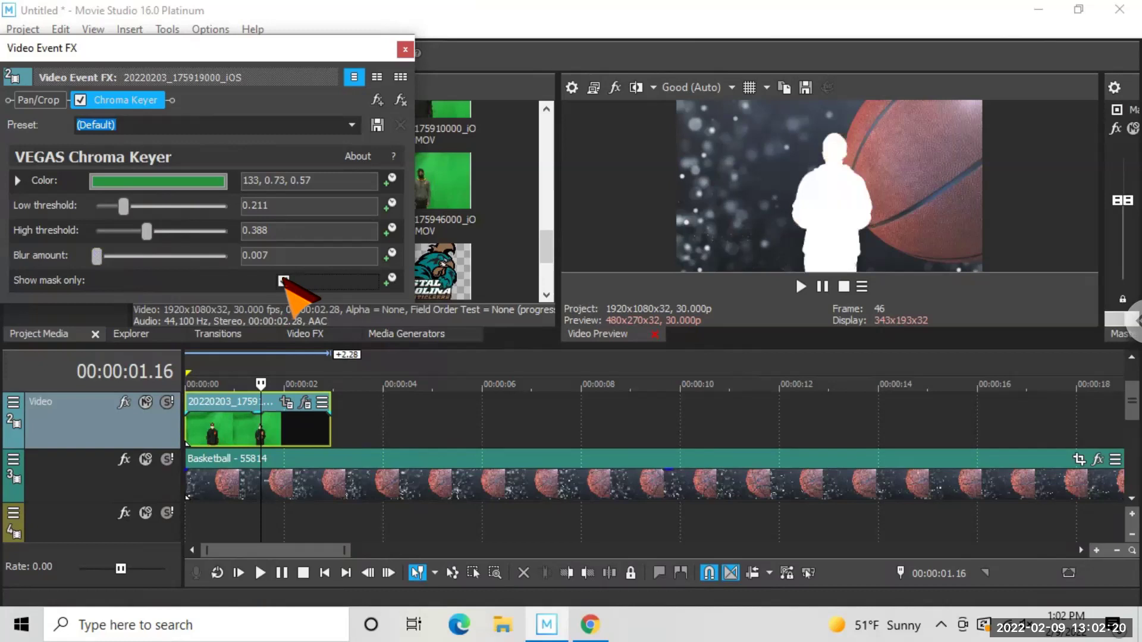
{"action": "left_click", "coordinate": [283, 281]}
{"action": "left_click", "coordinate": [283, 280]}
{"action": "left_click", "coordinate": [283, 281]}
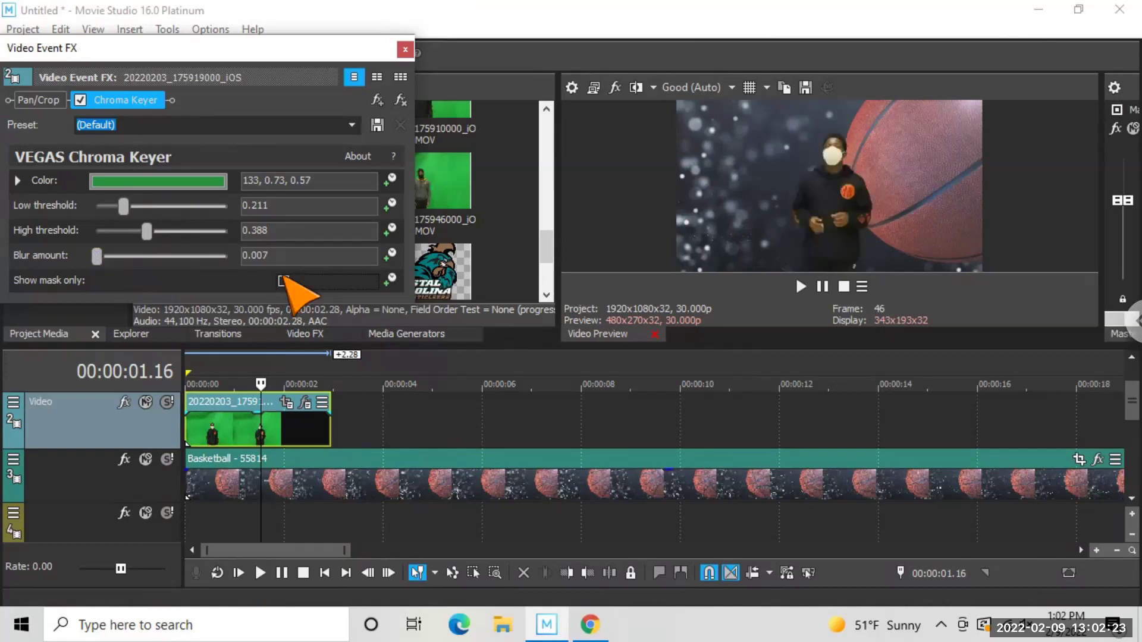
{"action": "left_click", "coordinate": [405, 50]}
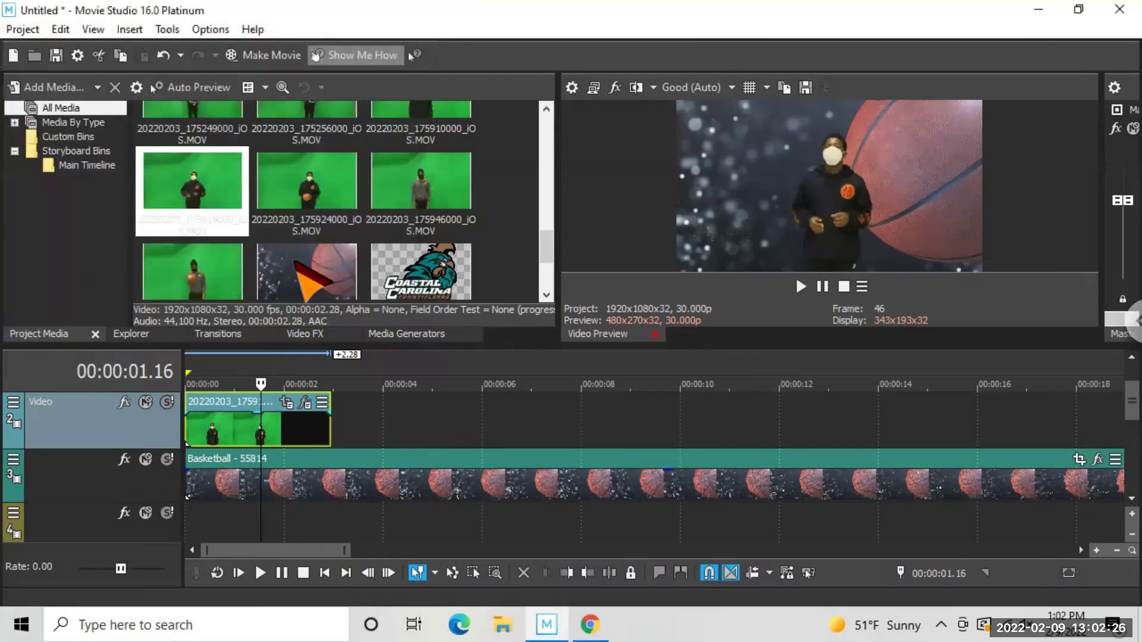
Play the keyed clip over the basketball background from the start of the timeline.
{"action": "left_click", "coordinate": [203, 397]}
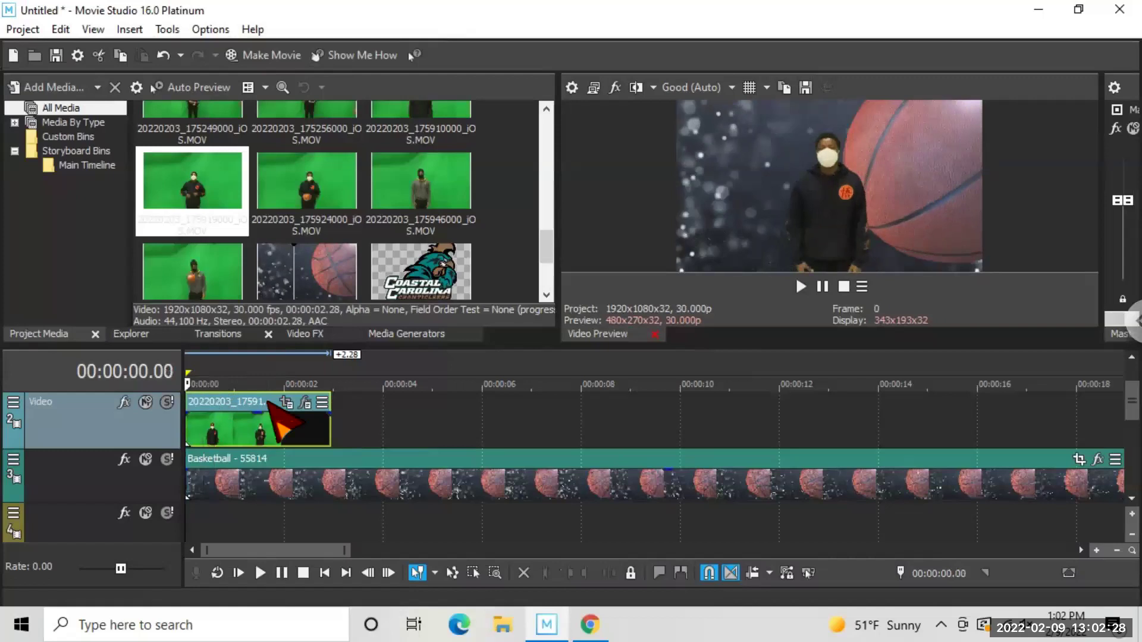
{"action": "key", "text": "space"}
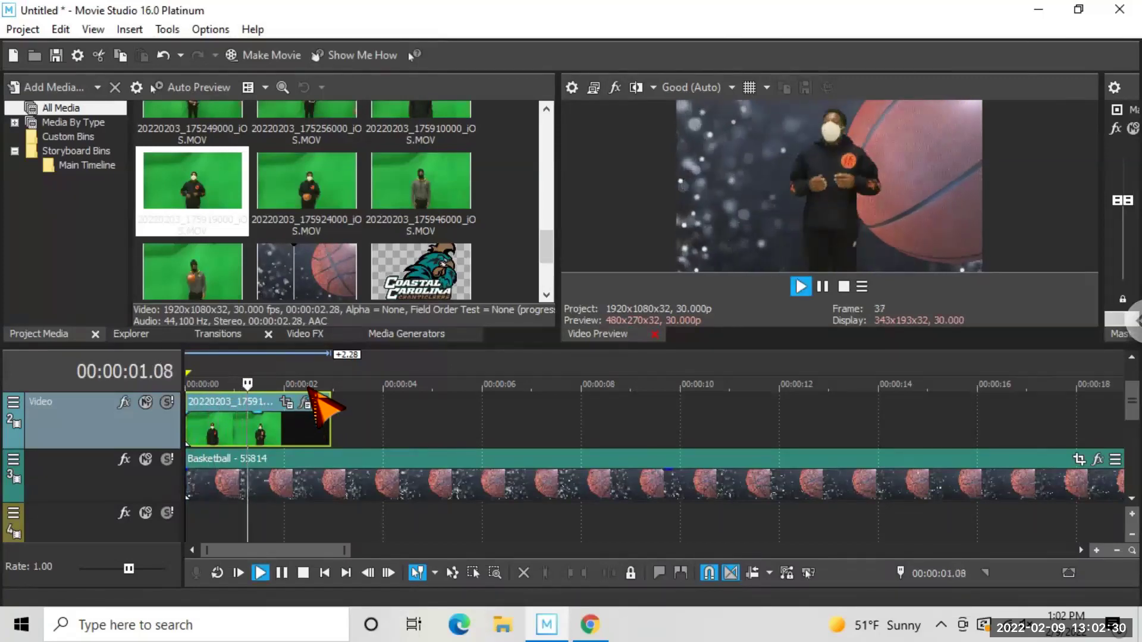
{"action": "key", "text": "space"}
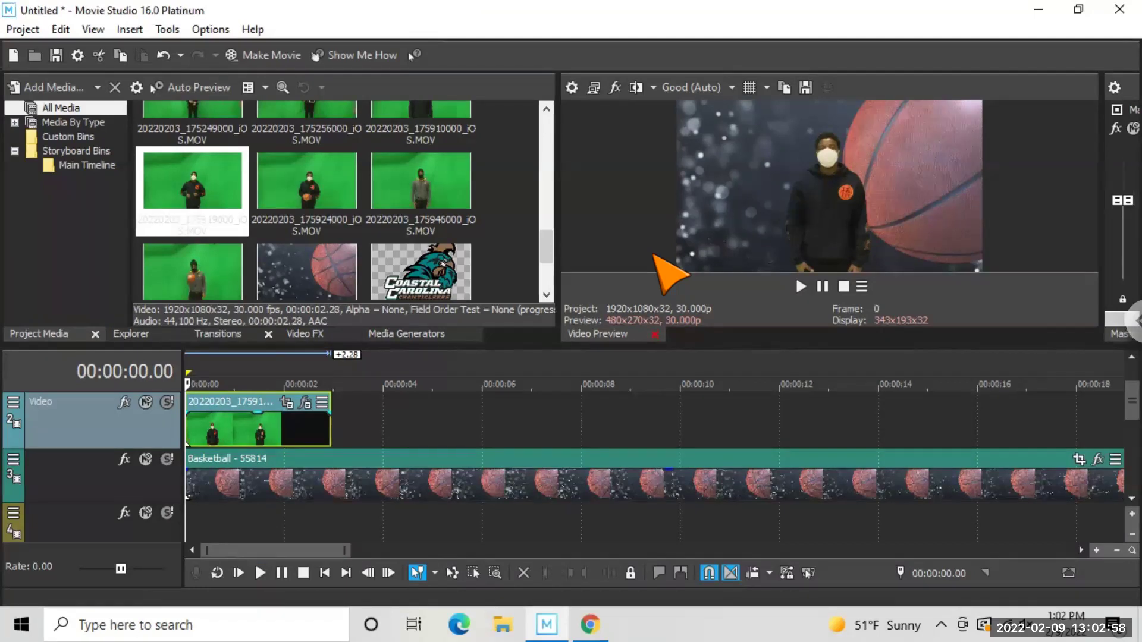
Add the VEGAS Picture In Picture effect after the Chroma Keyer on the green-screen clip.
{"action": "left_click", "coordinate": [305, 403]}
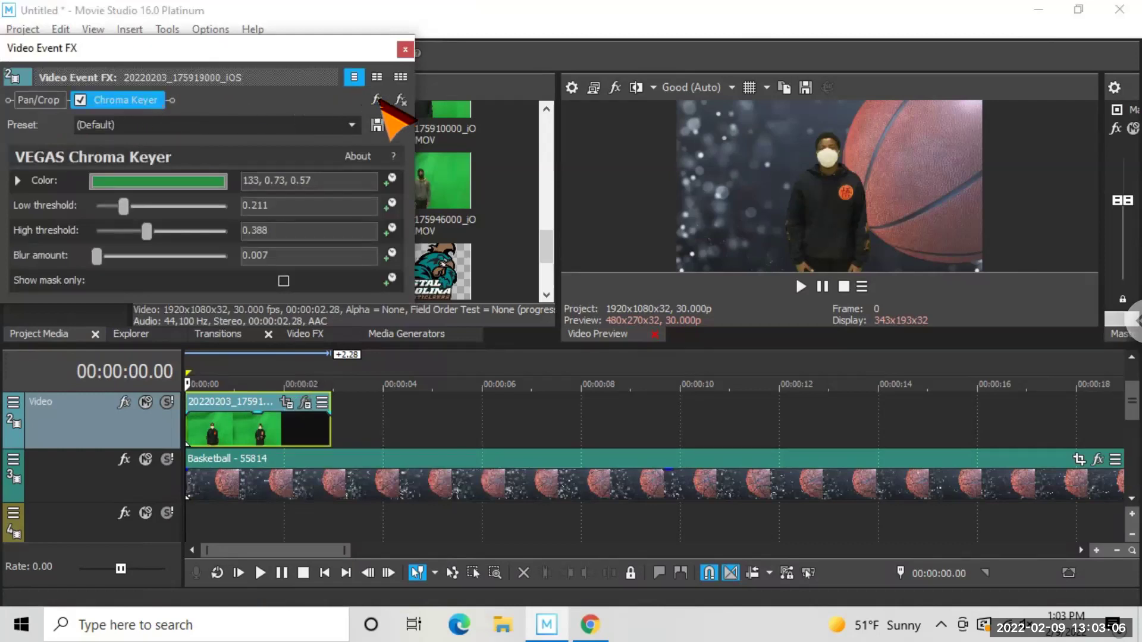
{"action": "left_click", "coordinate": [378, 101]}
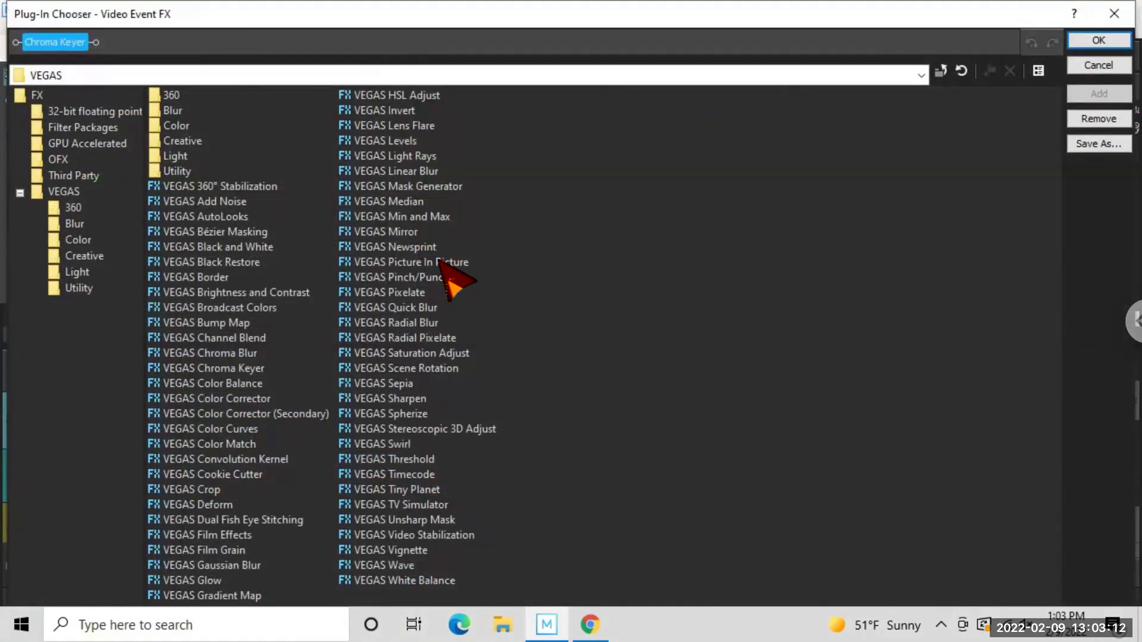
{"action": "left_click", "coordinate": [438, 262]}
{"action": "left_click", "coordinate": [1098, 94]}
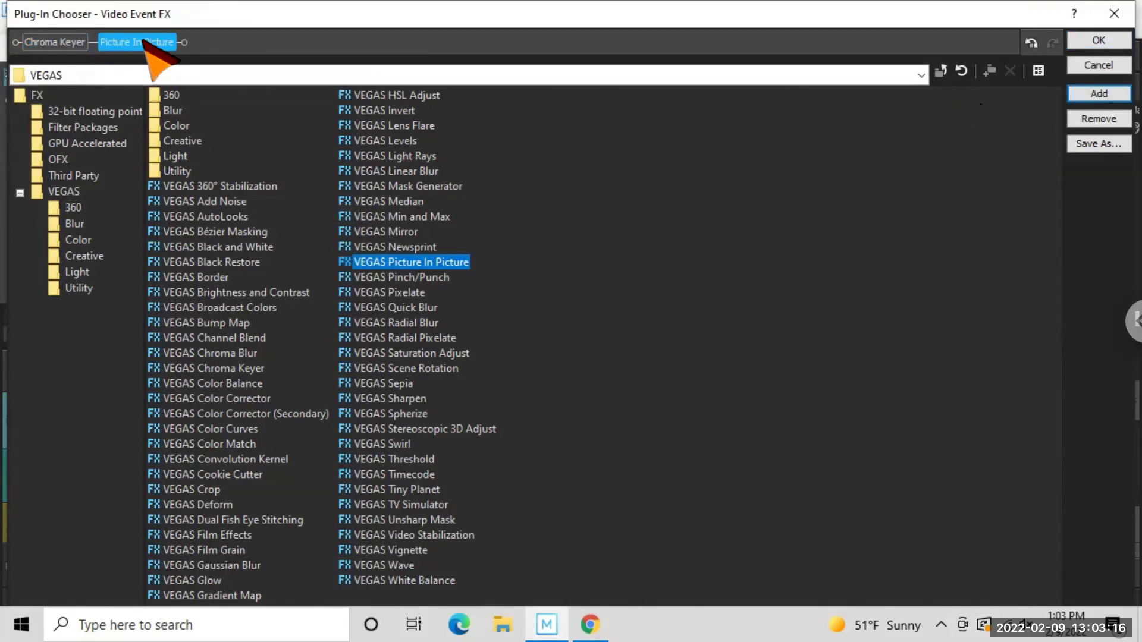
{"action": "left_click", "coordinate": [1098, 41]}
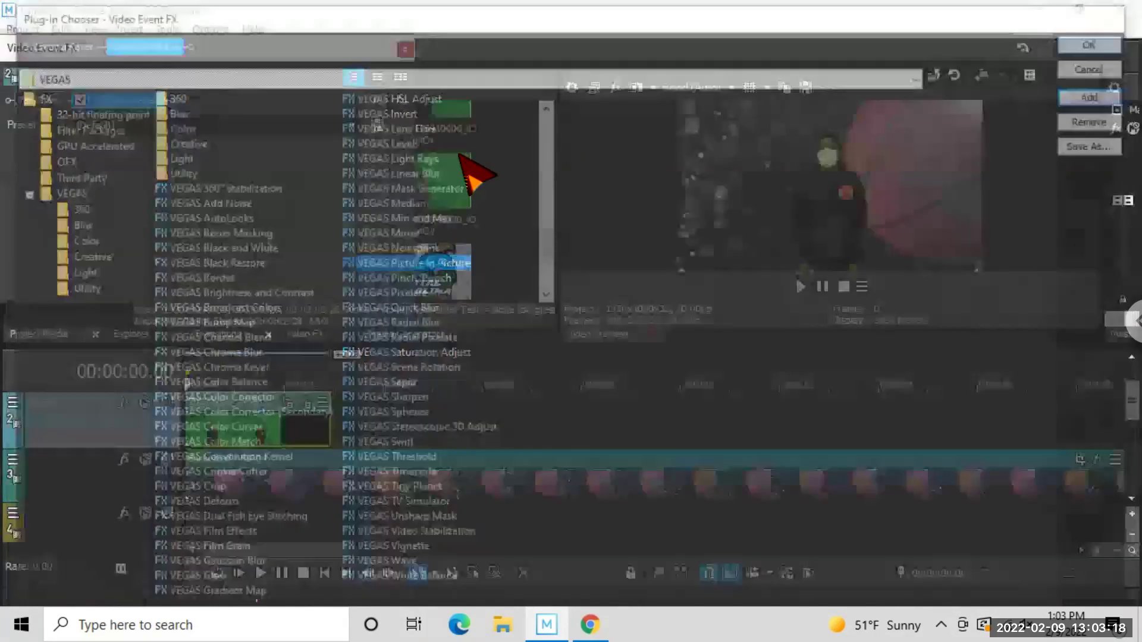
Enlarge the keyed player to a scale of about 1.485 and position him beside the basketball at about 0.309, 0.503.
{"action": "left_click_drag", "start_coordinate": [808, 221], "coordinate": [745, 254]}
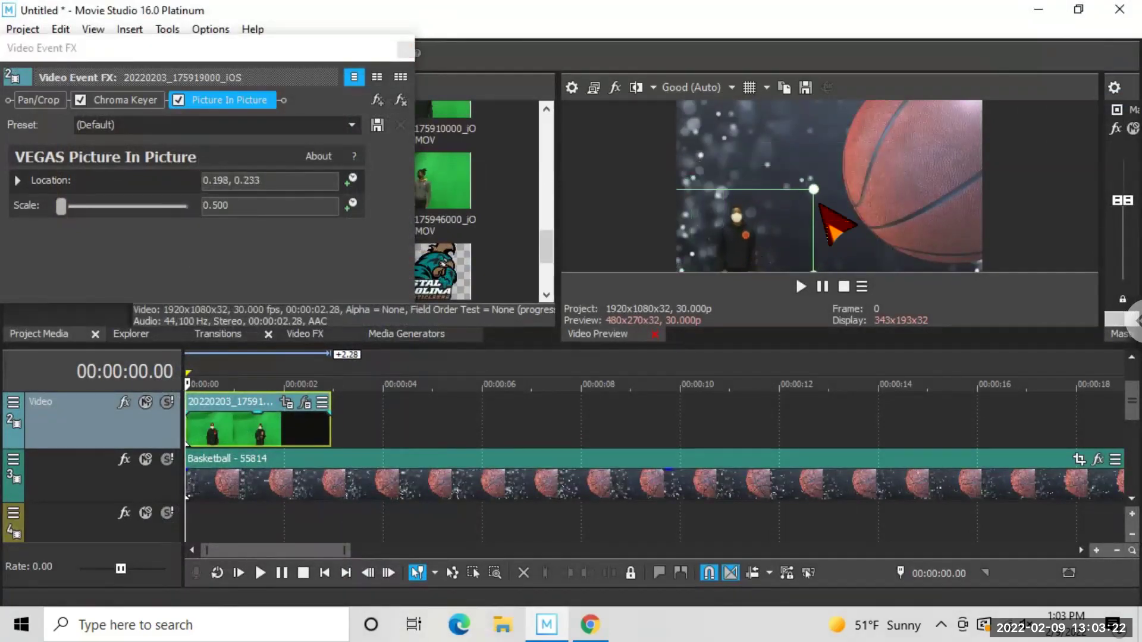
{"action": "left_click_drag", "start_coordinate": [920, 127], "coordinate": [975, 102]}
{"action": "left_click_drag", "start_coordinate": [764, 212], "coordinate": [794, 195]}
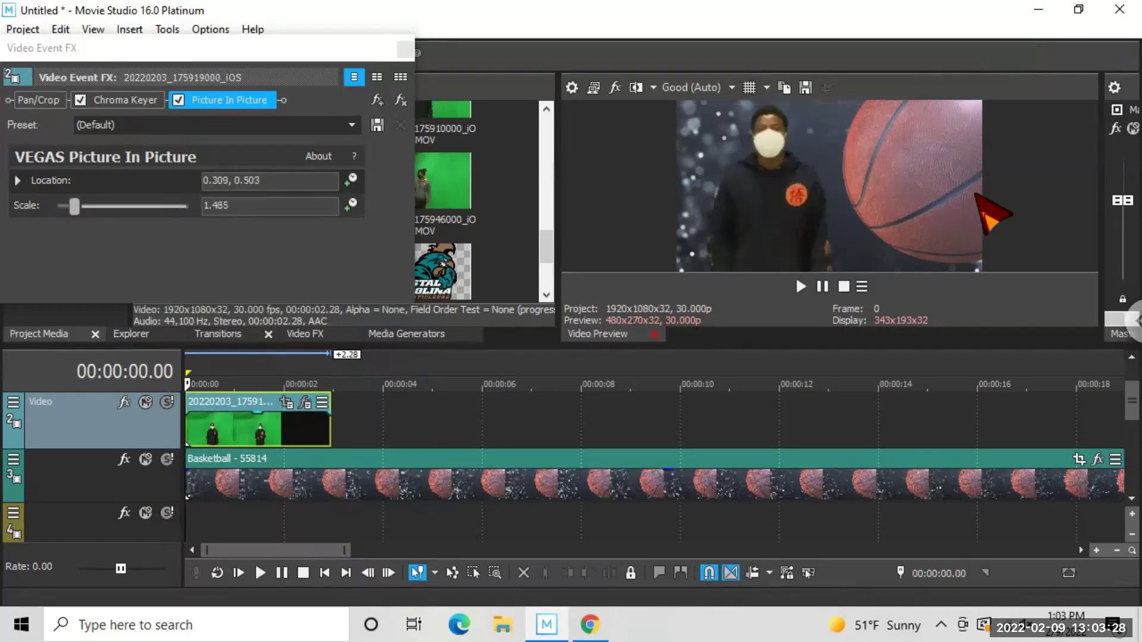
Set the keyed player's Picture In Picture scale to about 1.380 and position him beside the basketball at about 0.318, 0.326.
{"action": "left_click_drag", "start_coordinate": [775, 150], "coordinate": [757, 176]}
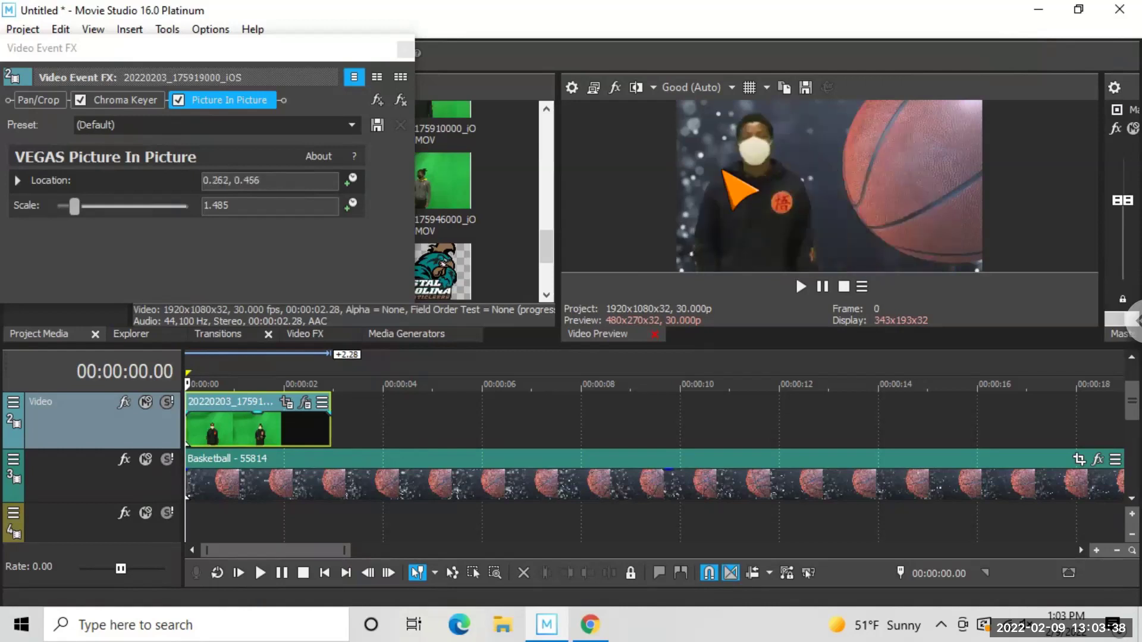
{"action": "left_click_drag", "start_coordinate": [820, 265], "coordinate": [716, 199]}
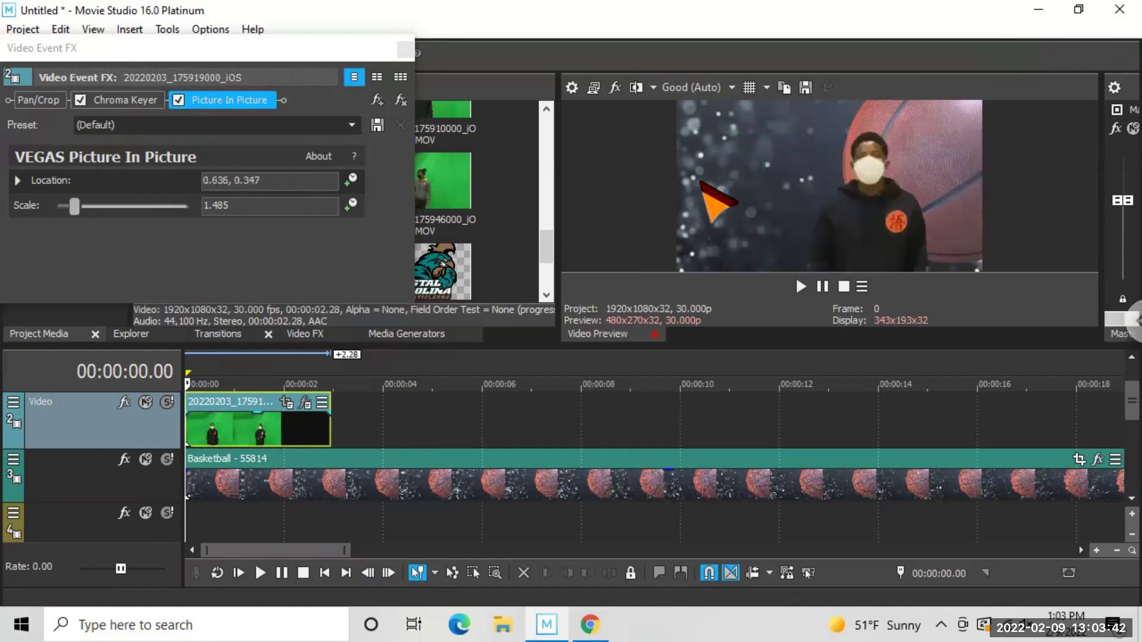
{"action": "mouse_move", "coordinate": [71, 209]}
{"action": "left_mouse_down"}
{"action": "mouse_move", "coordinate": [95, 206]}
{"action": "mouse_move", "coordinate": [72, 203]}
{"action": "mouse_move", "coordinate": [82, 207]}
{"action": "left_mouse_up"}
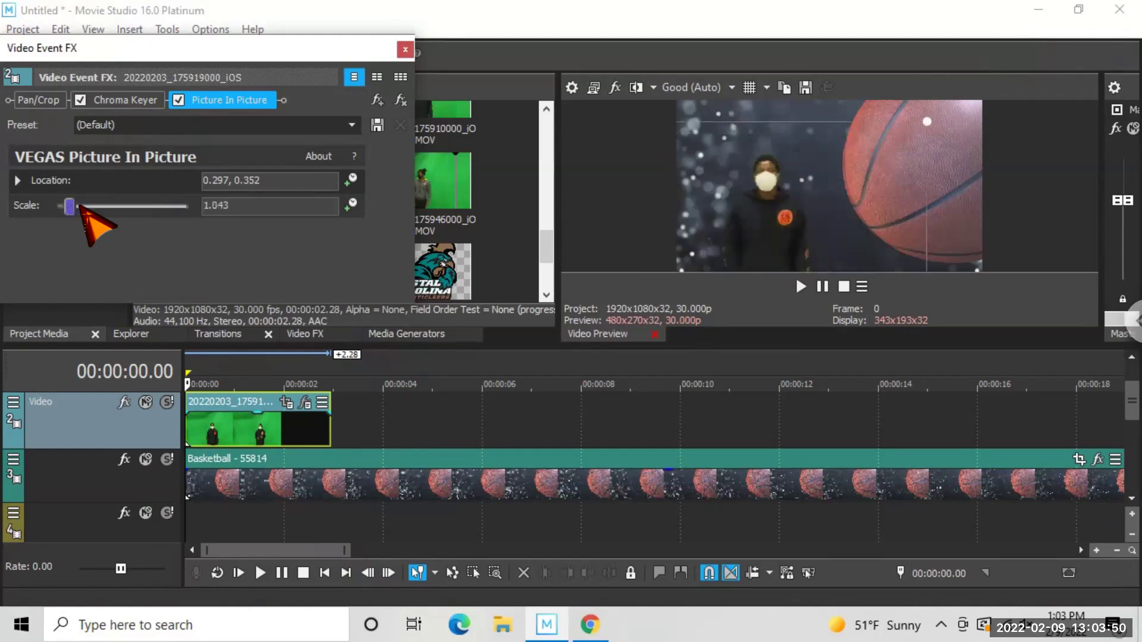
{"action": "left_click_drag", "start_coordinate": [741, 202], "coordinate": [746, 223]}
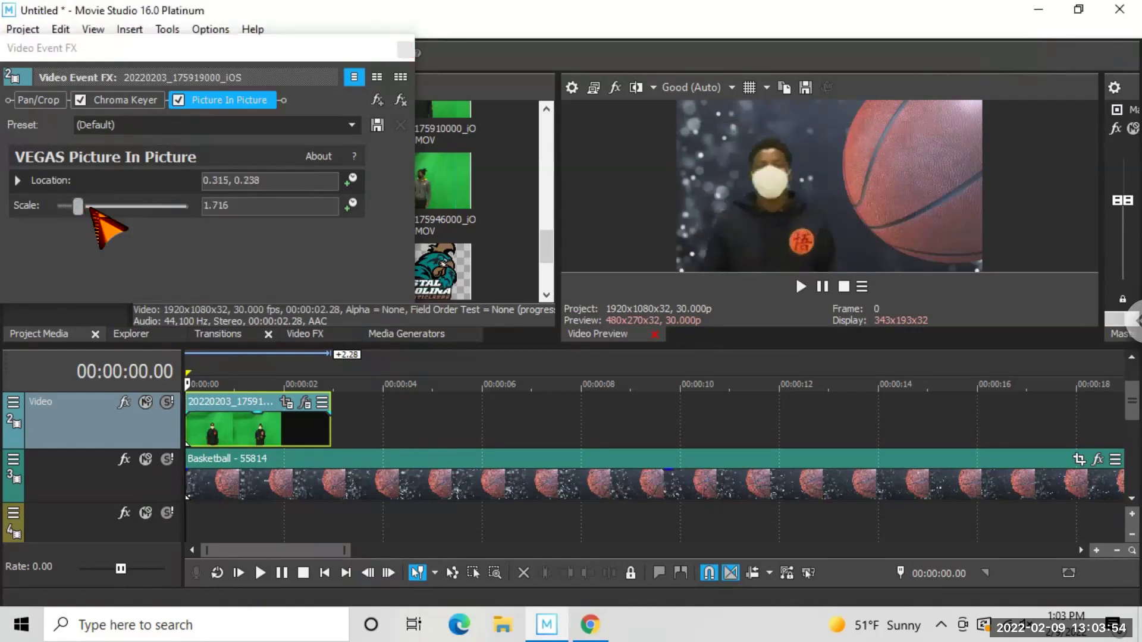
{"action": "left_click_drag", "start_coordinate": [91, 208], "coordinate": [100, 209]}
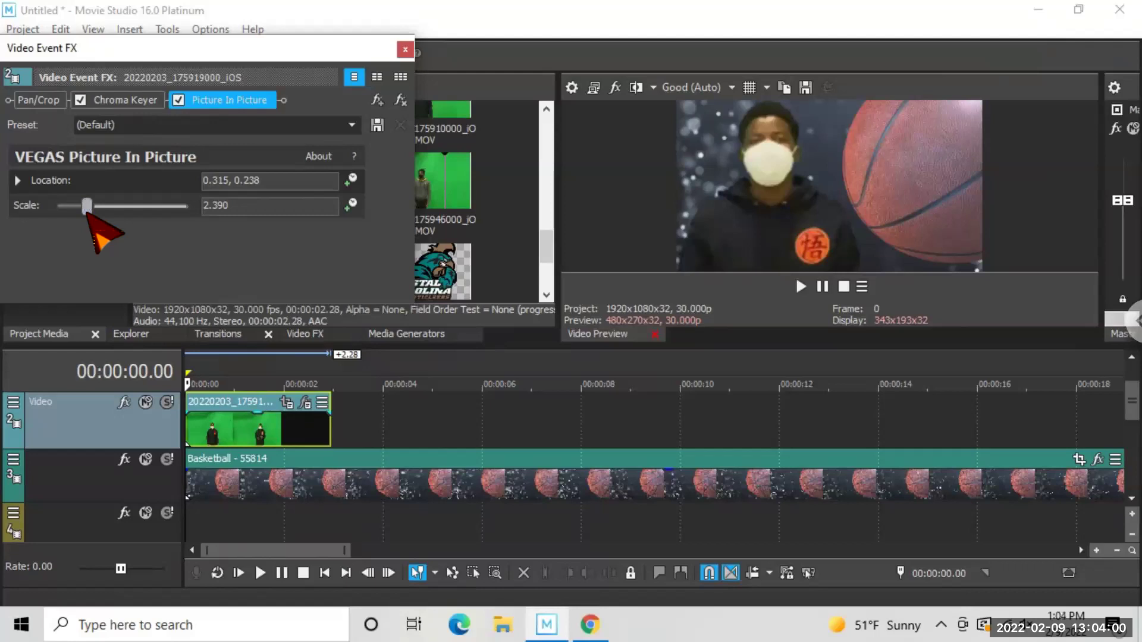
{"action": "left_click_drag", "start_coordinate": [87, 206], "coordinate": [74, 206]}
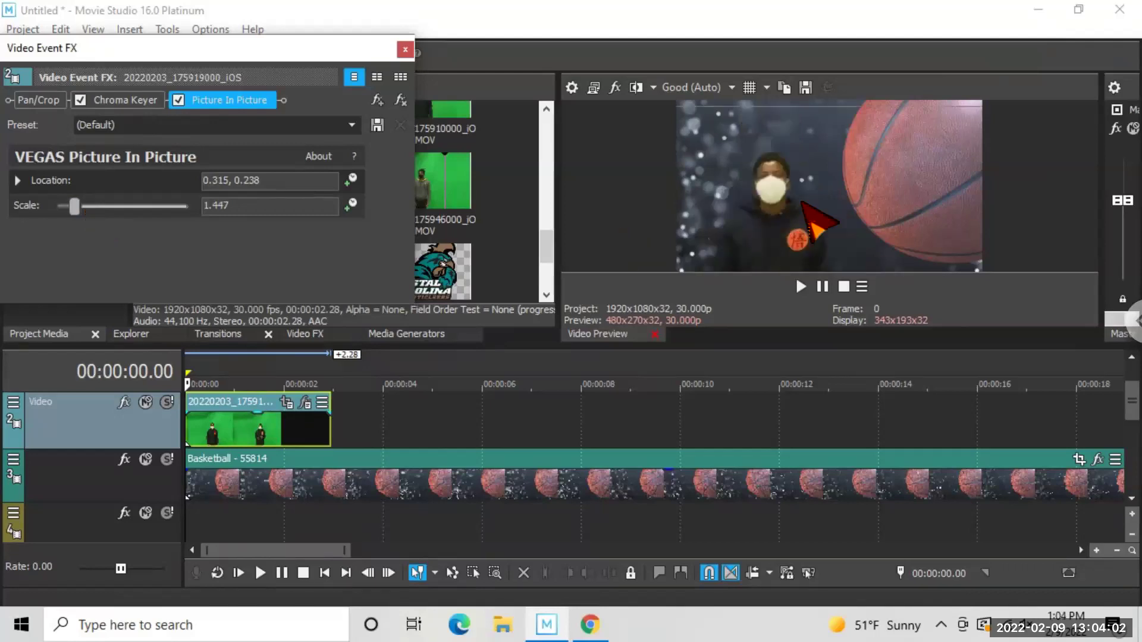
{"action": "left_click", "coordinate": [280, 433]}
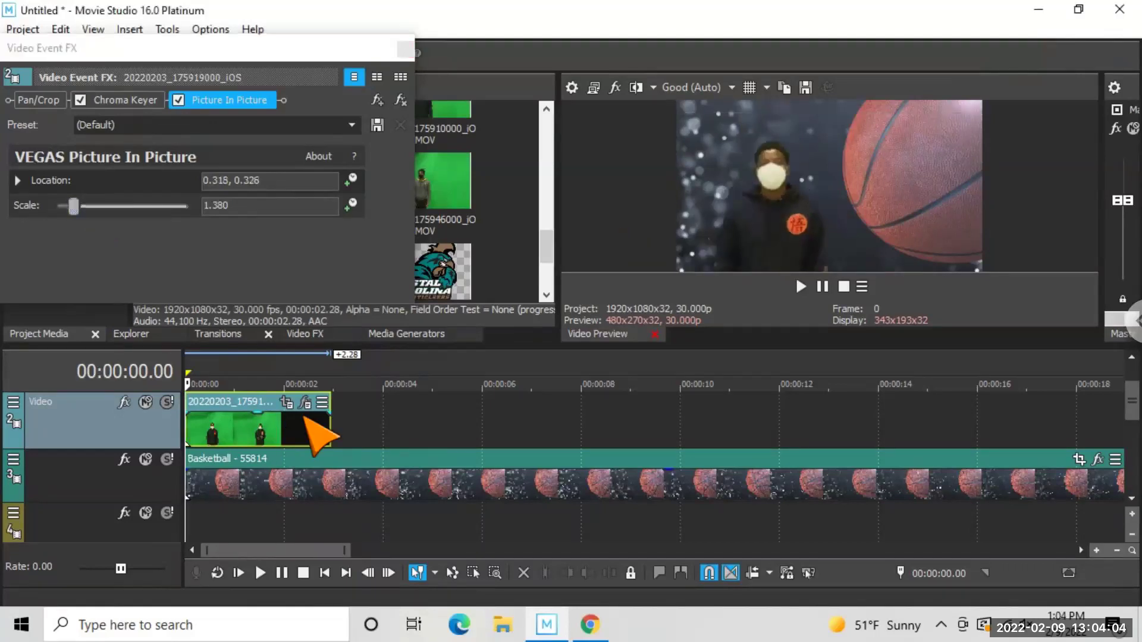
{"action": "key", "text": "space"}
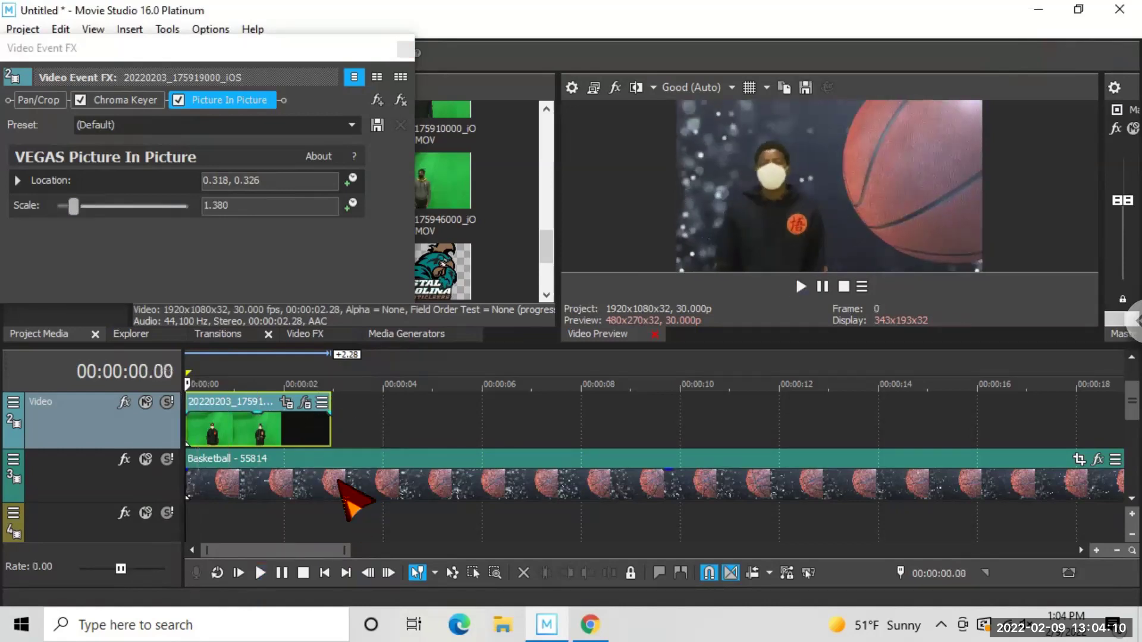
Try trimming the basketball background to the end of the player clip, and undo the trim.
{"action": "left_click", "coordinate": [338, 480]}
{"action": "left_click", "coordinate": [331, 477]}
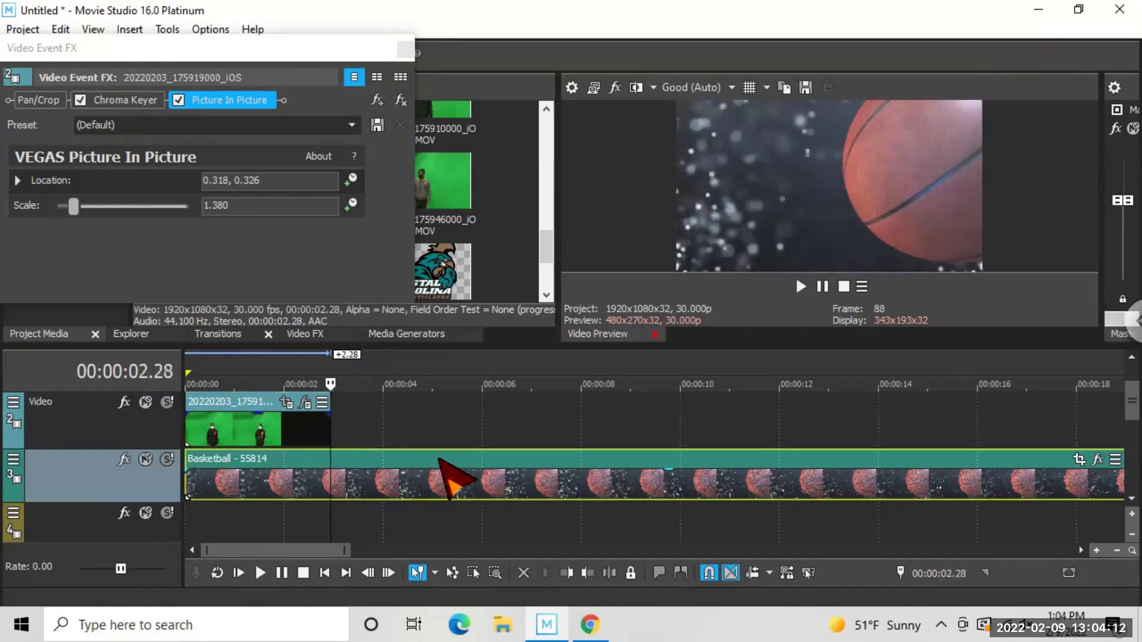
{"action": "key", "text": "s"}
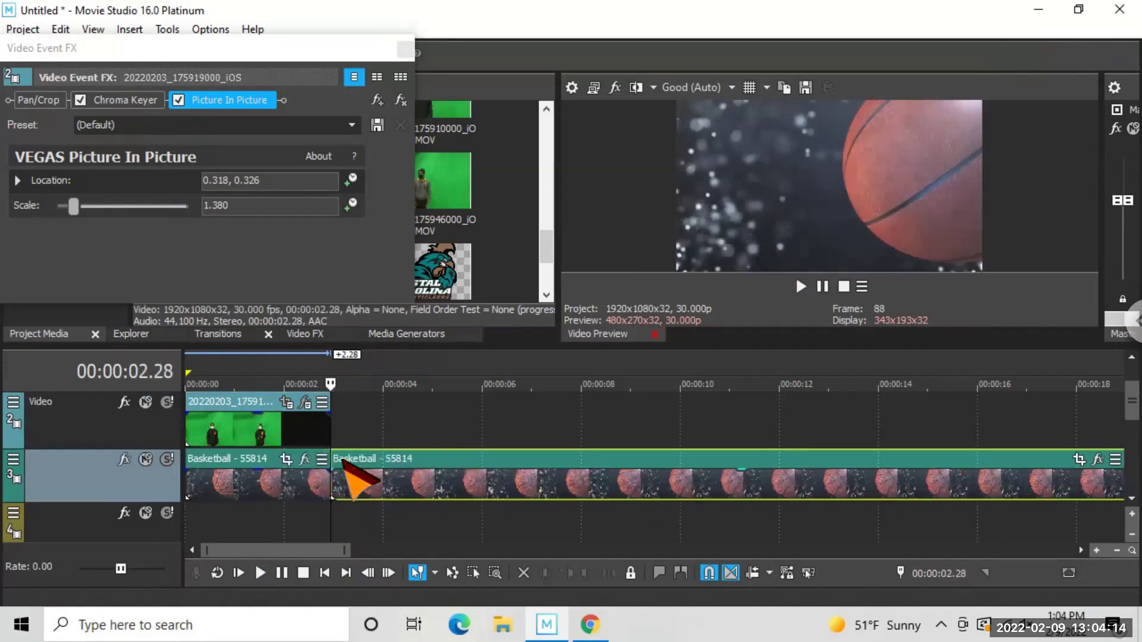
{"action": "key", "text": "Delete"}
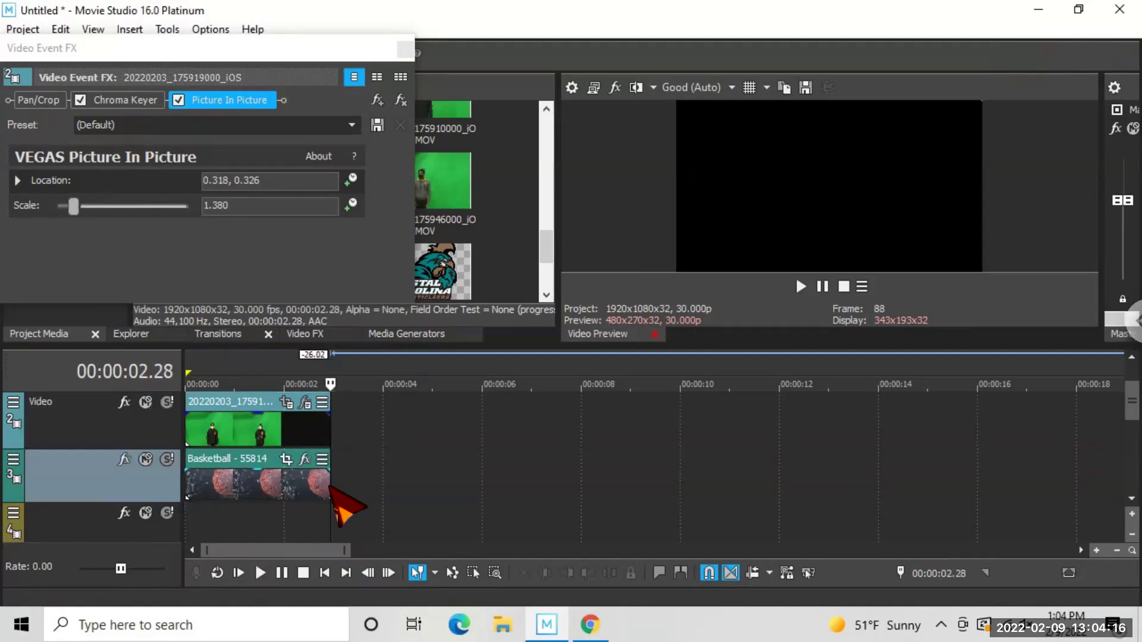
{"action": "key", "text": "ctrl+z"}
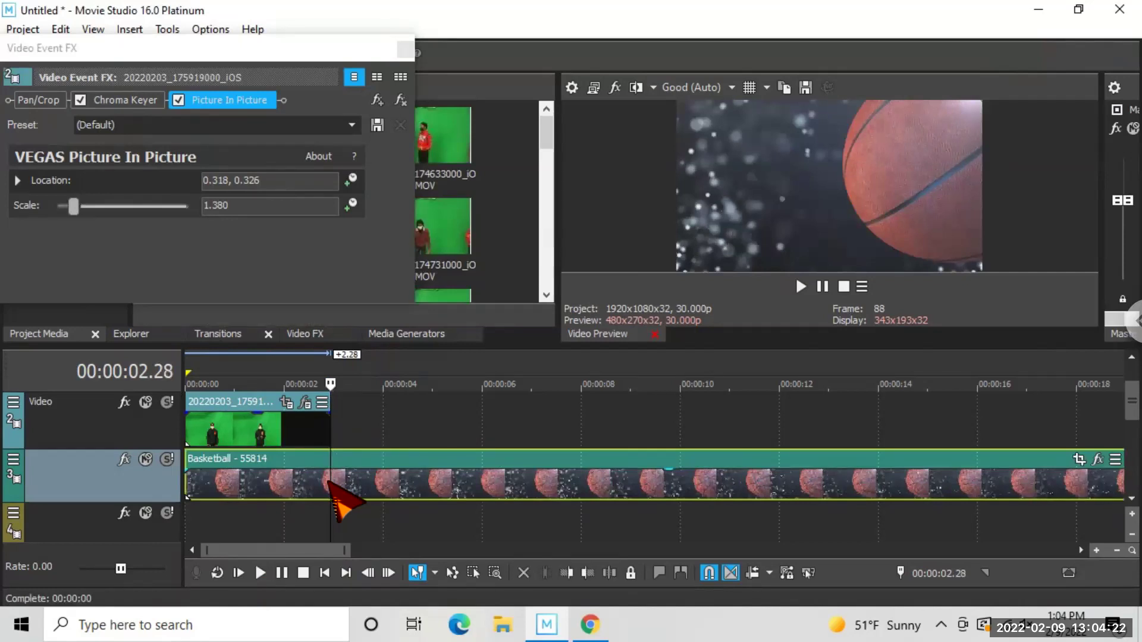
Split the basketball background at 00:00:02.28, delete the part beyond the player clip and play the end of the composite.
{"action": "key", "text": "Menu"}
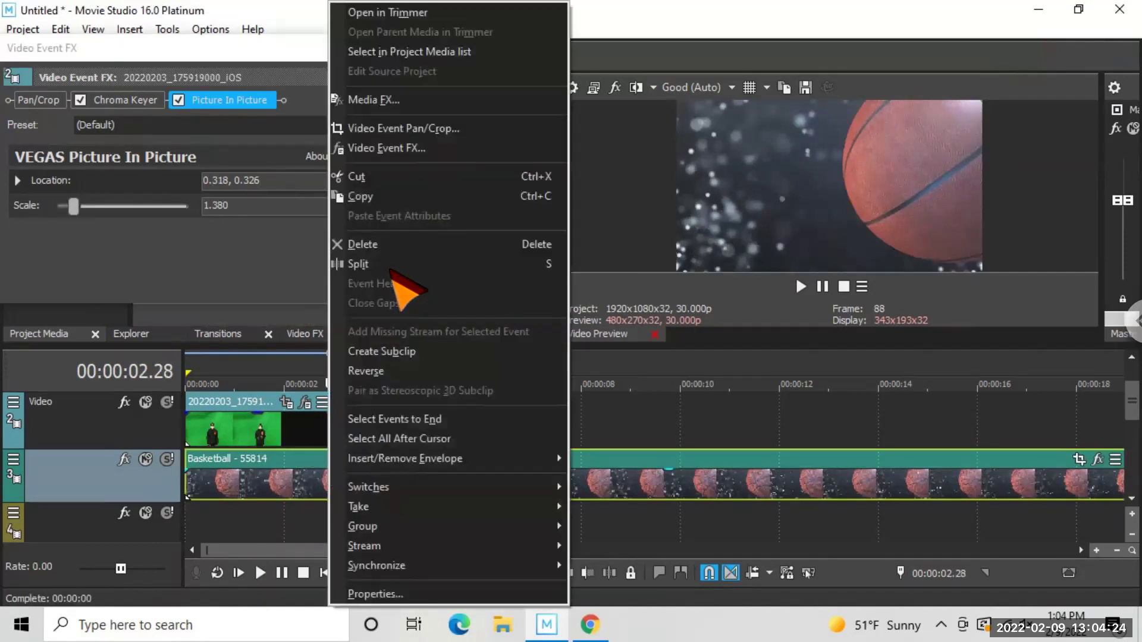
{"action": "key", "text": "Return"}
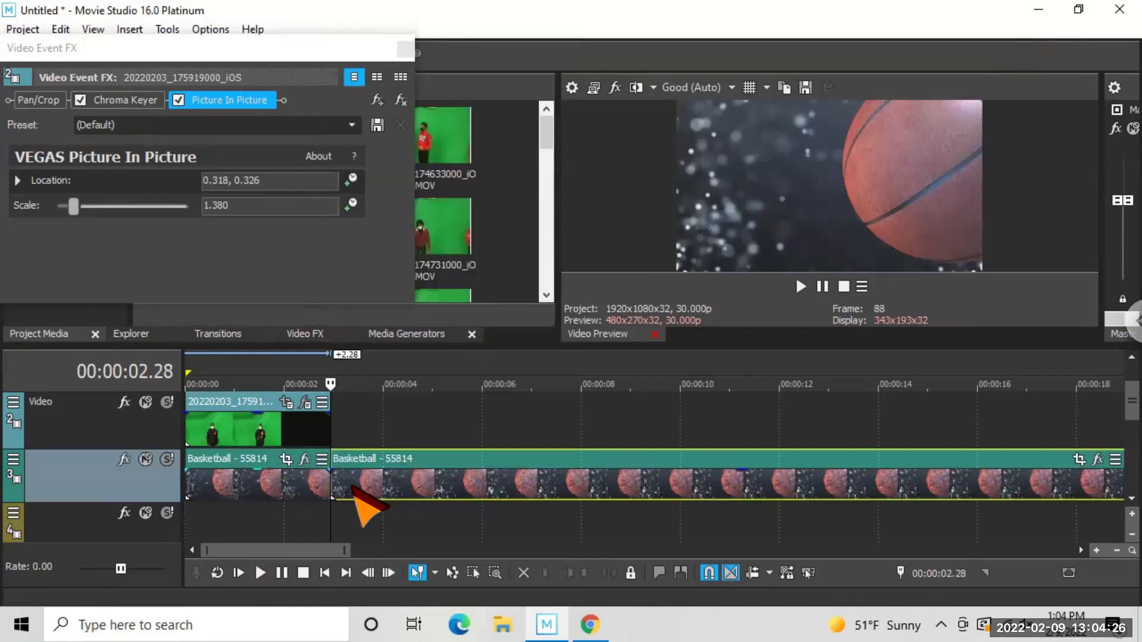
{"action": "left_click", "coordinate": [312, 486]}
{"action": "left_click", "coordinate": [371, 485]}
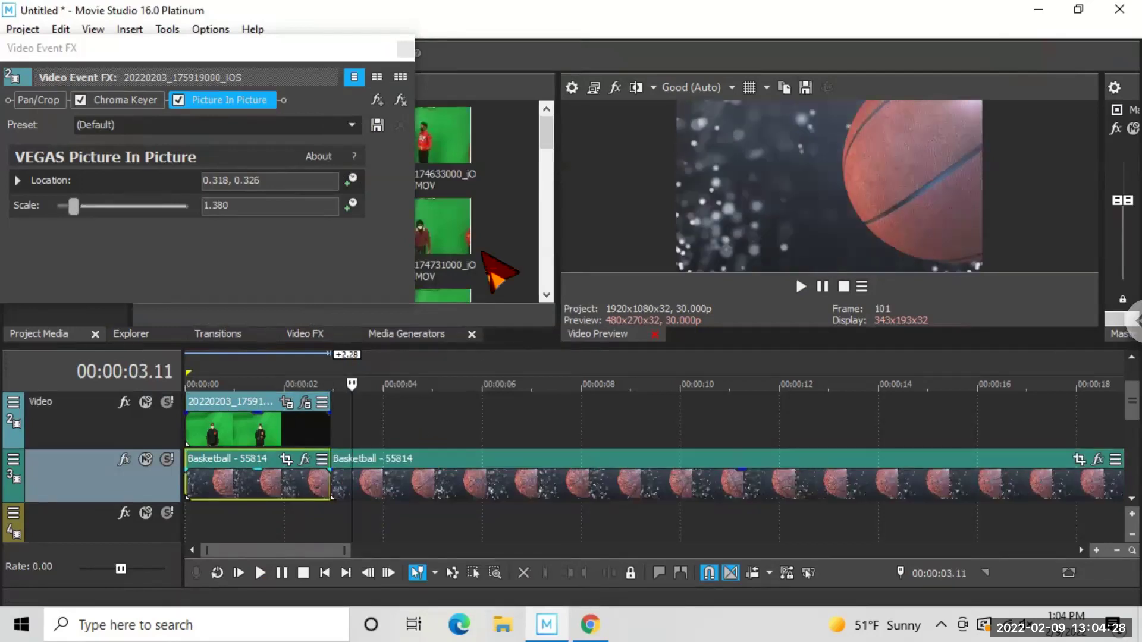
{"action": "key", "text": "Menu"}
{"action": "key", "text": "Delete"}
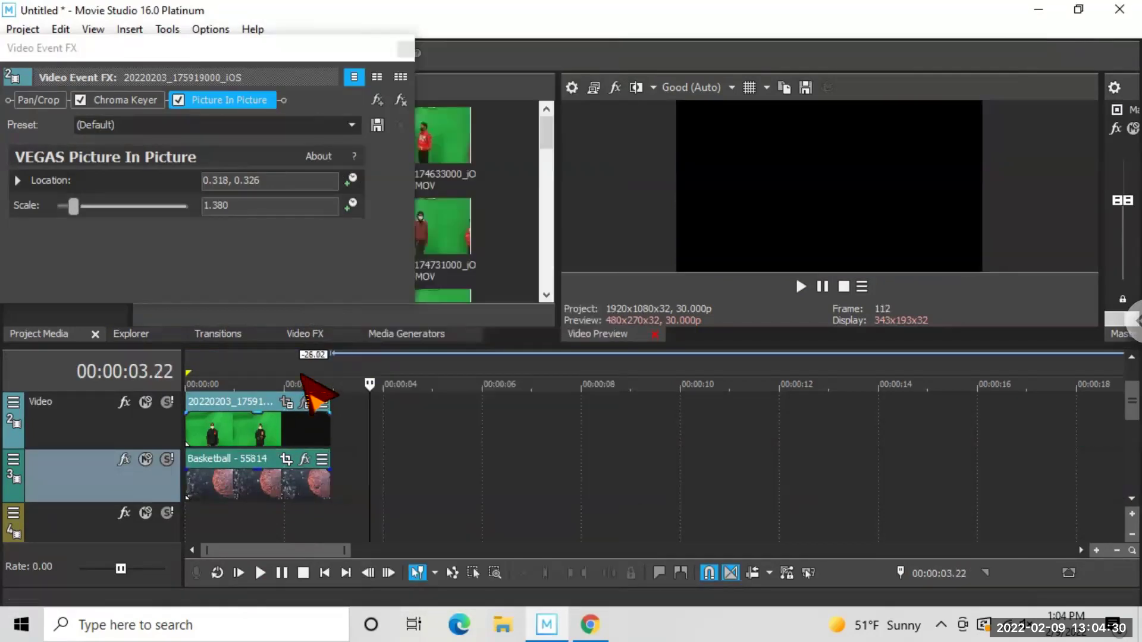
{"action": "key", "text": "space"}
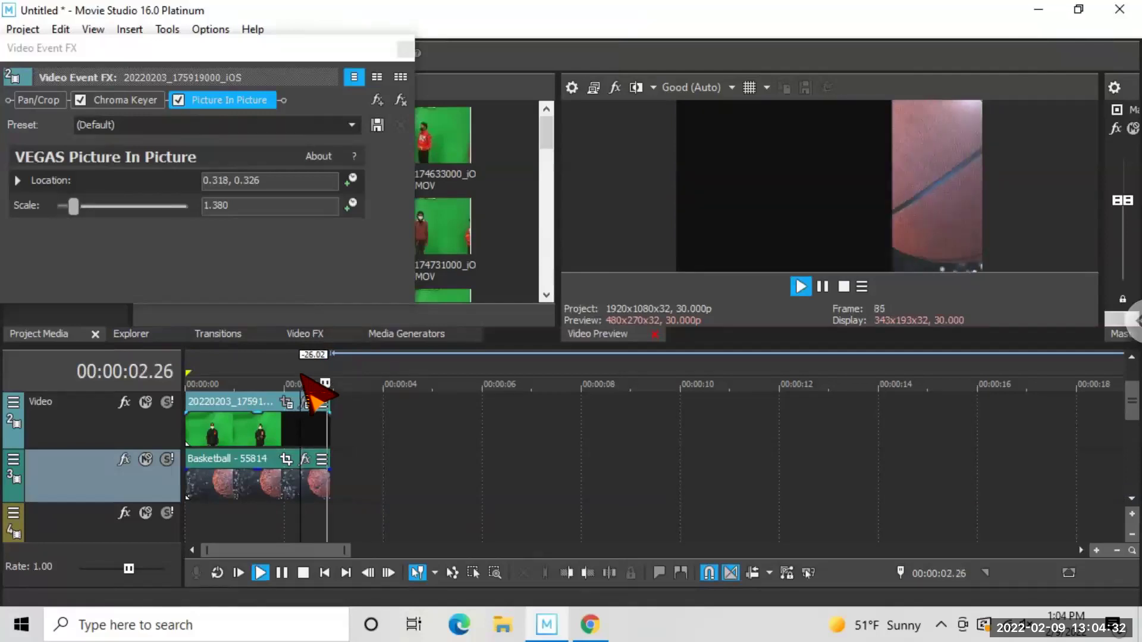
{"action": "key", "text": "space"}
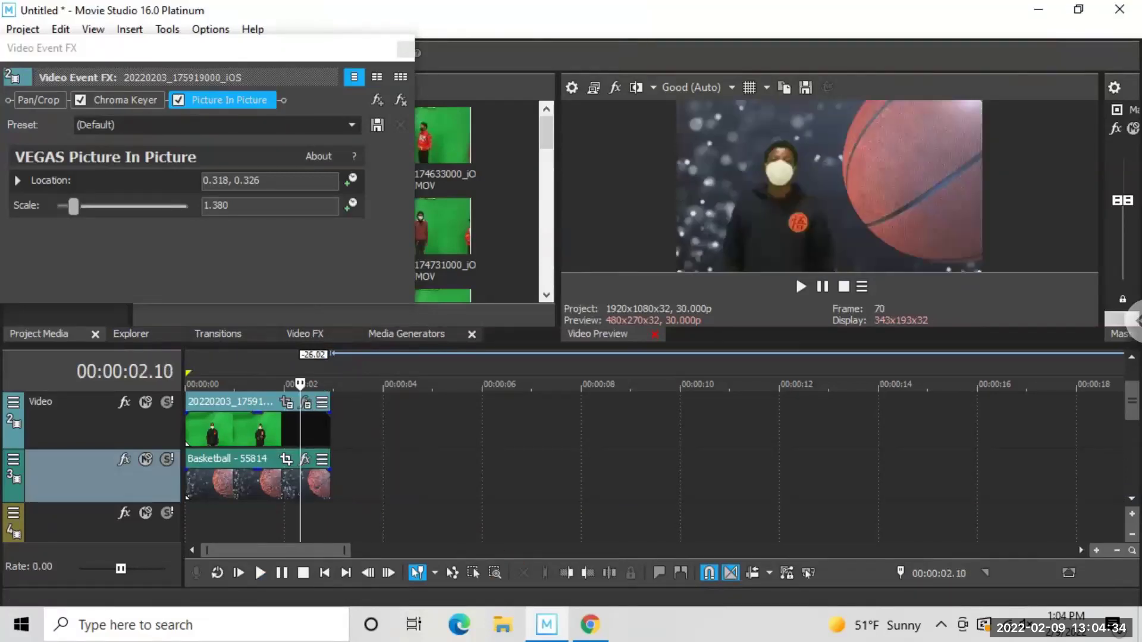
Switch to Chrome, return to the Pixabay basketball results and open the page of the orange basketball-sport-ball-play-game video.
{"action": "key", "text": "alt+Tab"}
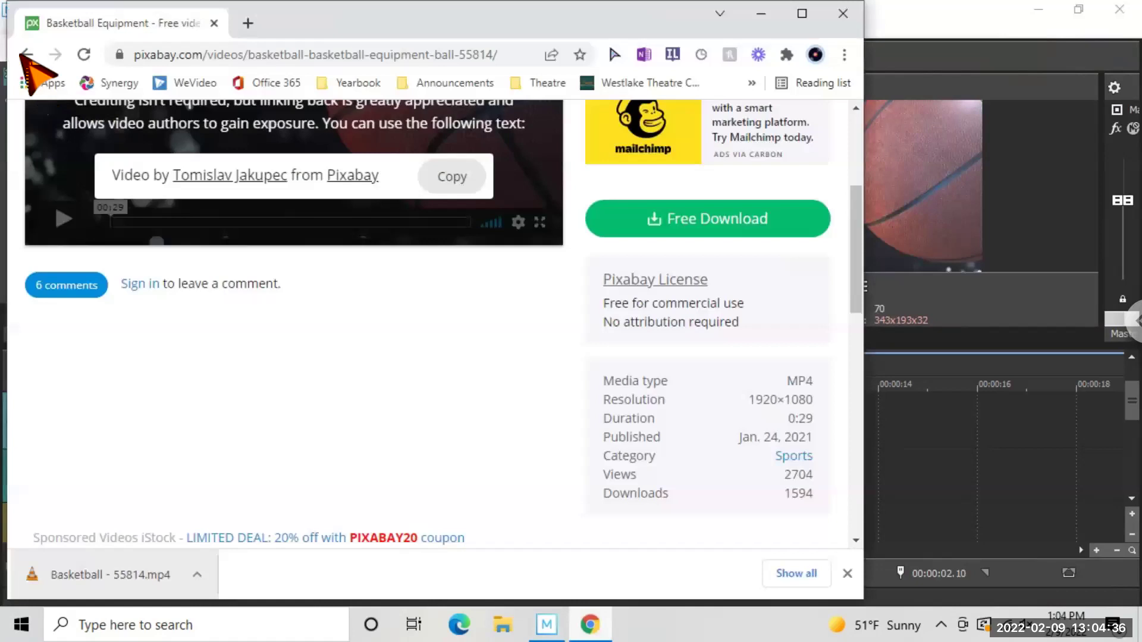
{"action": "key", "text": "Home"}
{"action": "left_click", "coordinate": [25, 54]}
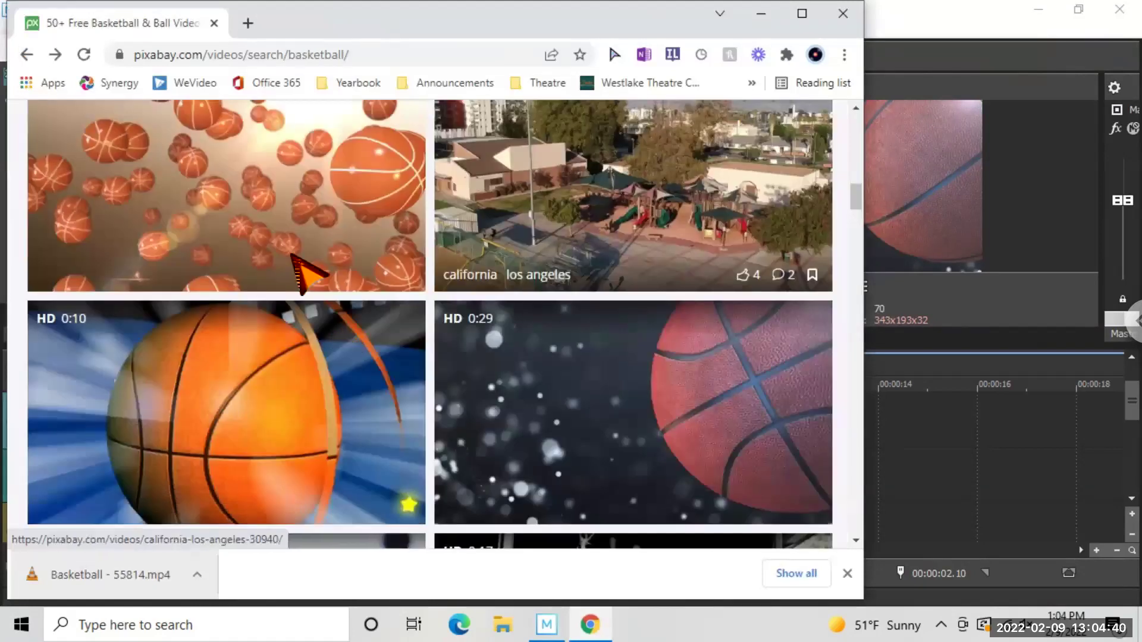
{"action": "scroll", "coordinate": [309, 265], "scroll_direction": "up", "scroll_amount": 1}
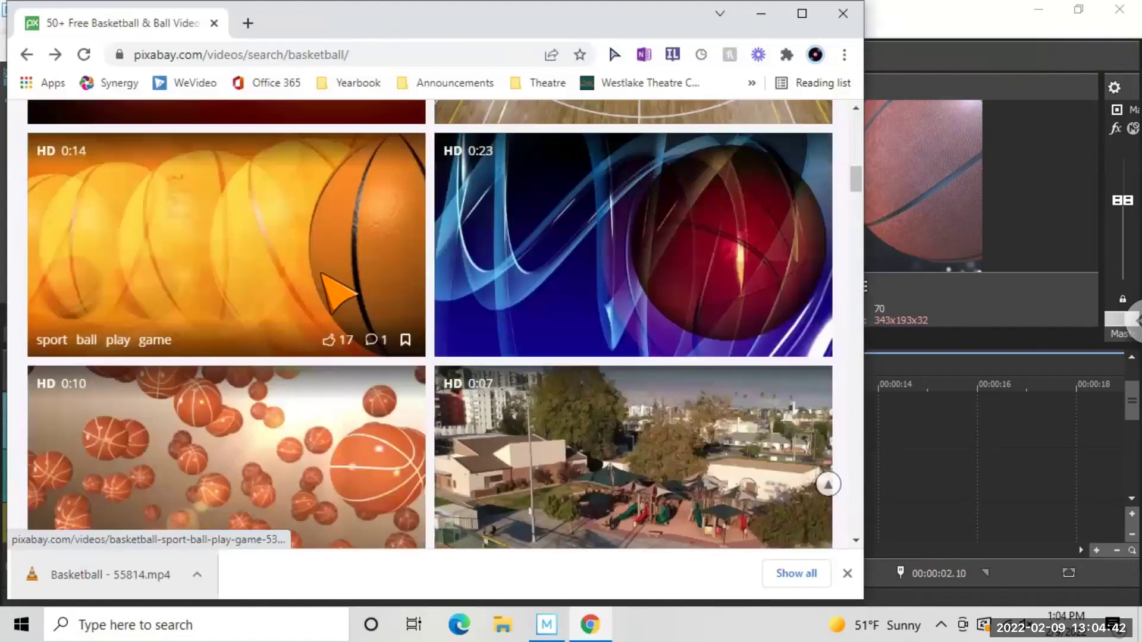
{"action": "left_click", "coordinate": [339, 294]}
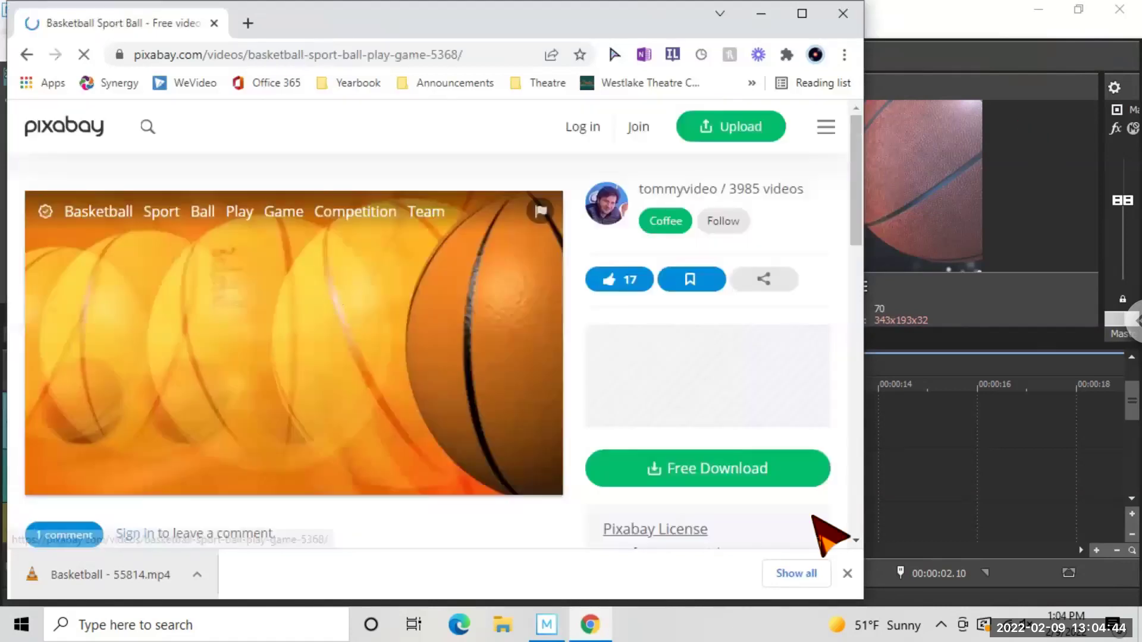
Download the orange basketball video as the 7.3 MB 1280×720 MP4.
{"action": "left_click", "coordinate": [739, 468]}
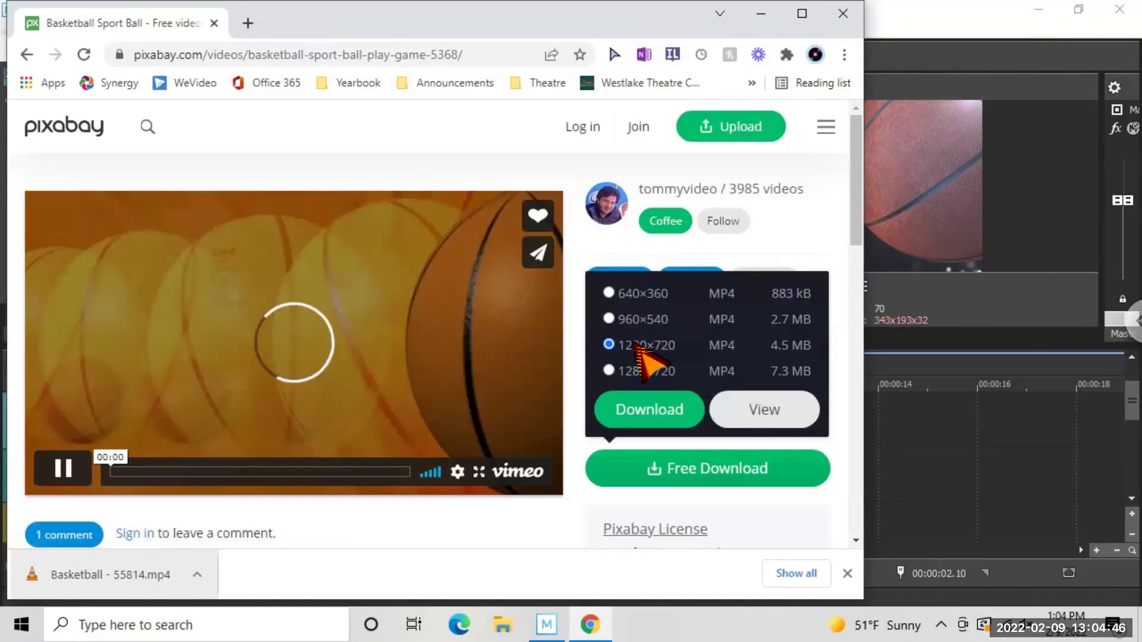
{"action": "left_click", "coordinate": [607, 371]}
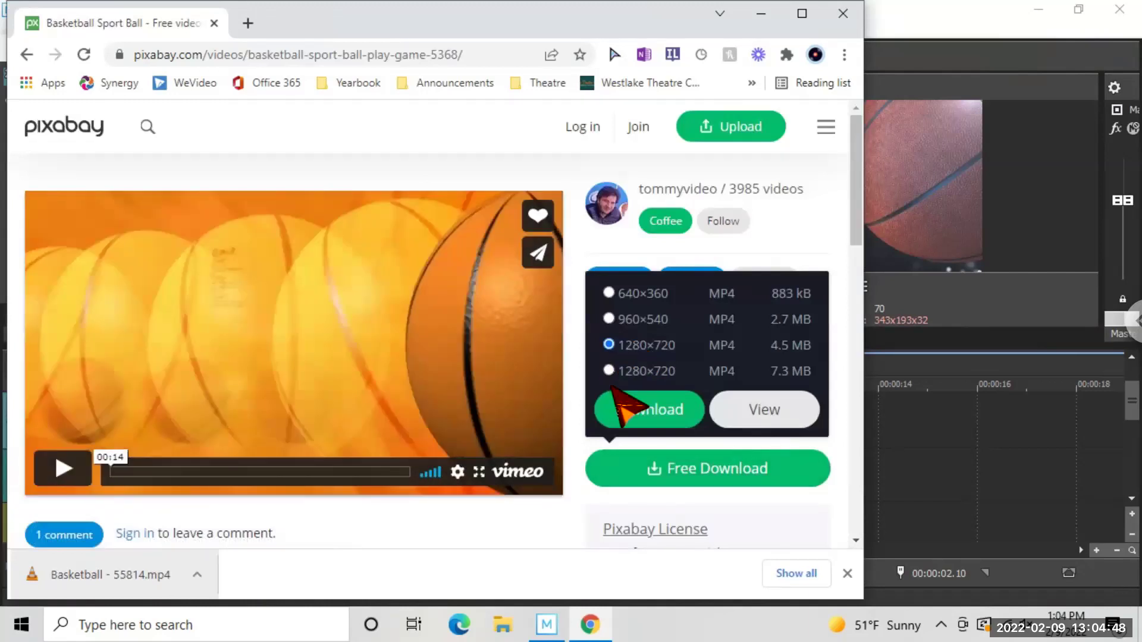
{"action": "left_click", "coordinate": [616, 411]}
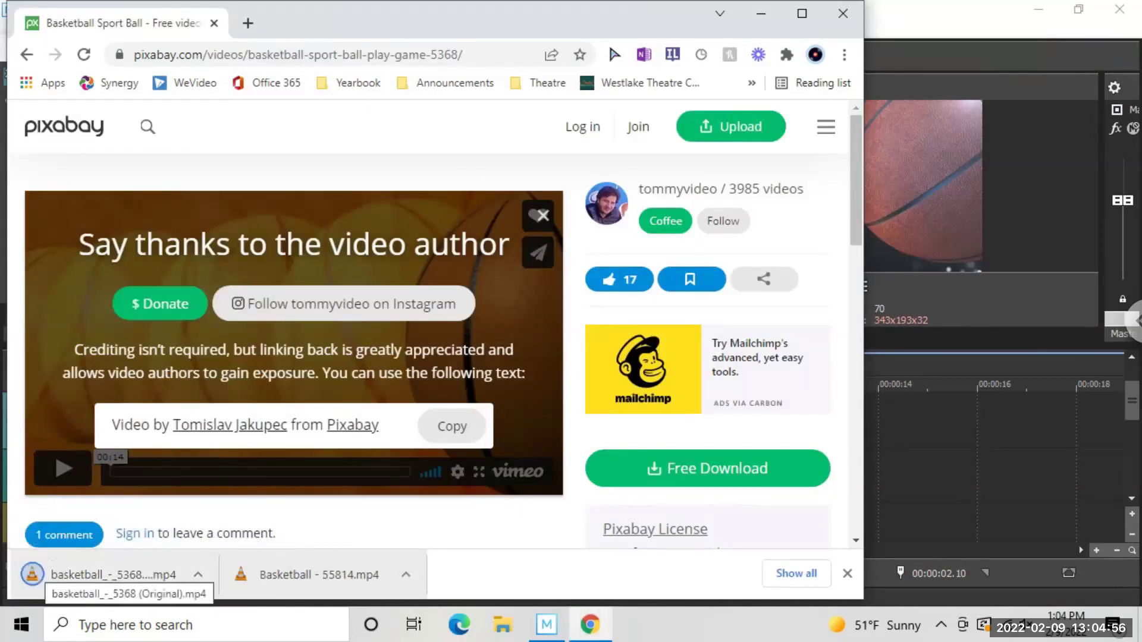
Switch to Movie Studio, place basketball_-_5368 (Original).mp4 on track 3 directly after the first basketball background and close the effect settings.
{"action": "key", "text": "alt+Tab"}
{"action": "left_click_drag", "start_coordinate": [361, 476], "coordinate": [345, 476]}
{"action": "left_click", "coordinate": [405, 49]}
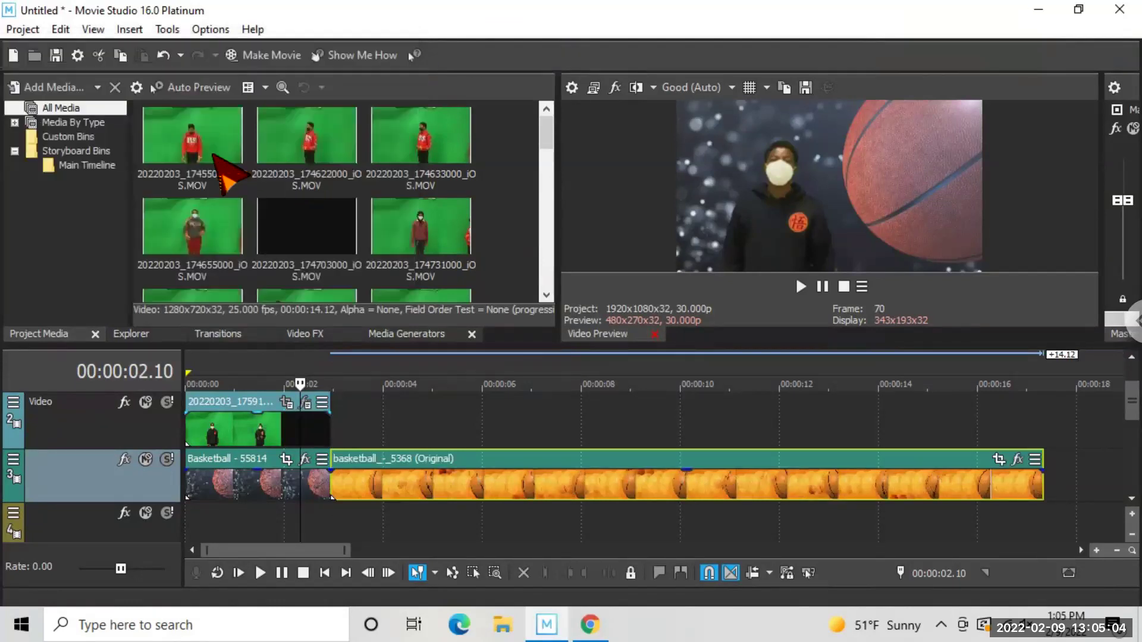
Place the green-screen clip 20220203_175946000_iOS.MOV on track 2 directly after the first player clip.
{"action": "scroll", "coordinate": [220, 211], "scroll_direction": "down", "scroll_amount": 2}
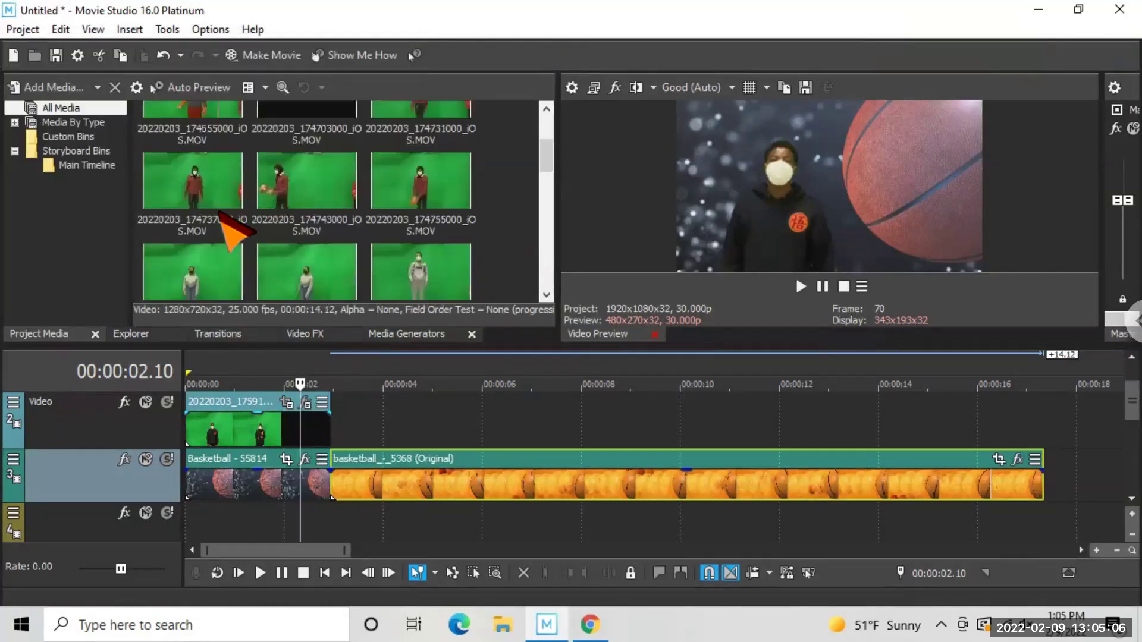
{"action": "scroll", "coordinate": [220, 212], "scroll_direction": "down", "scroll_amount": 5}
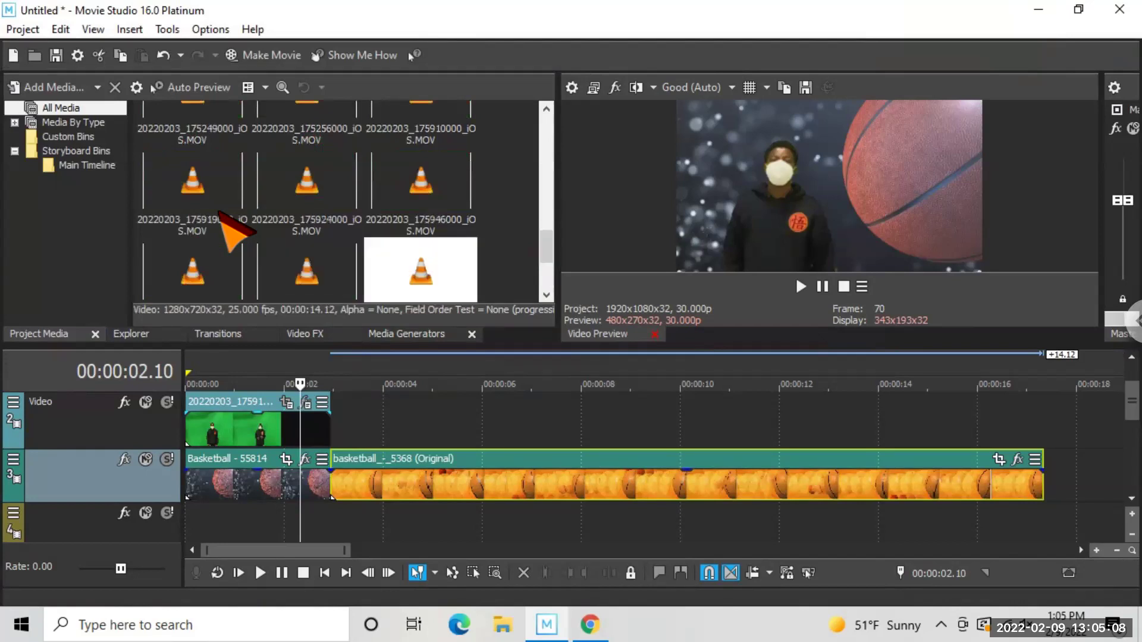
{"action": "scroll", "coordinate": [240, 199], "scroll_direction": "down", "scroll_amount": 3}
{"action": "scroll", "coordinate": [393, 244], "scroll_direction": "up", "scroll_amount": 3}
{"action": "left_click_drag", "start_coordinate": [420, 190], "coordinate": [374, 384]}
Crop the second green-screen clip tightly around the player to about 624 by 864, centered at about 852, 648.
{"action": "left_click", "coordinate": [388, 411]}
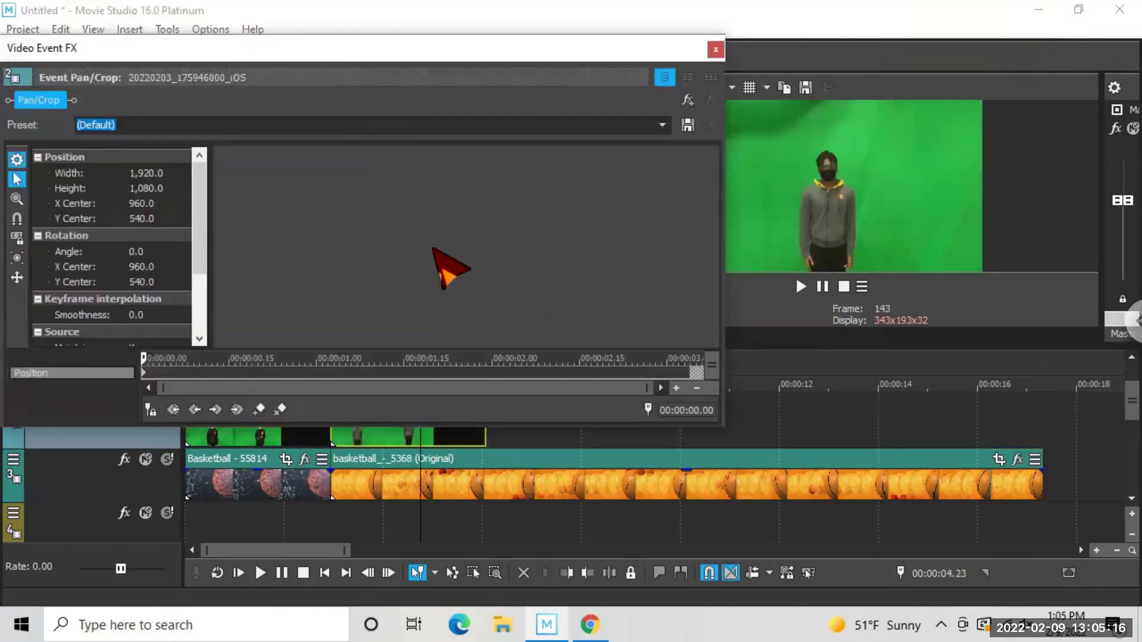
{"action": "left_click_drag", "start_coordinate": [440, 248], "coordinate": [442, 247]}
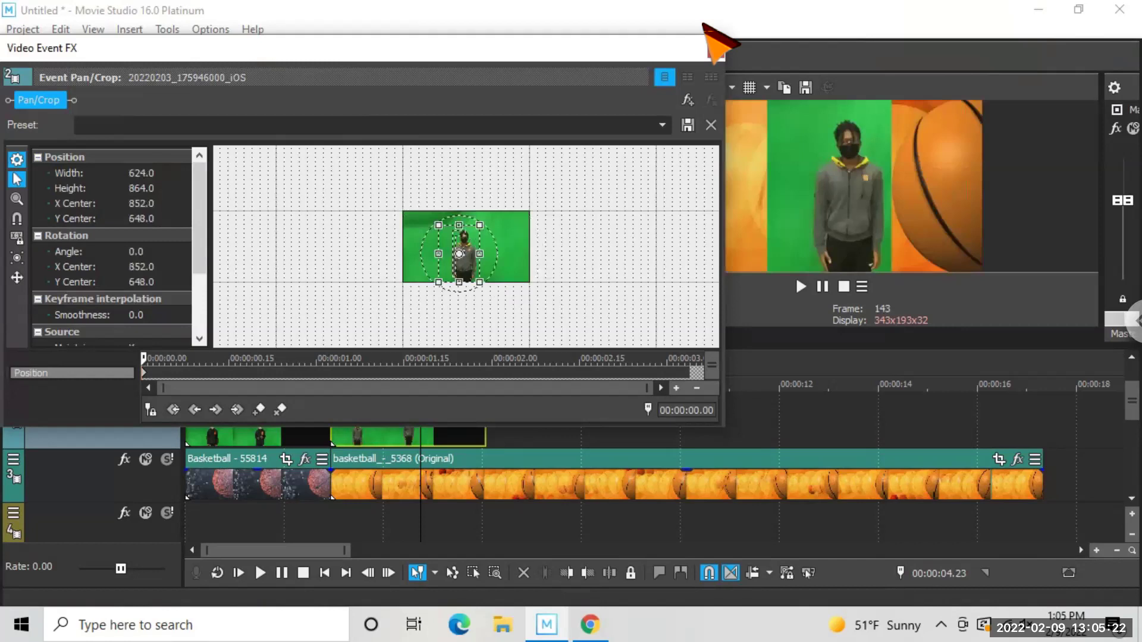
Add the VEGAS Chroma Keyer followed by VEGAS Picture In Picture to the second green-screen clip.
{"action": "left_click", "coordinate": [458, 419]}
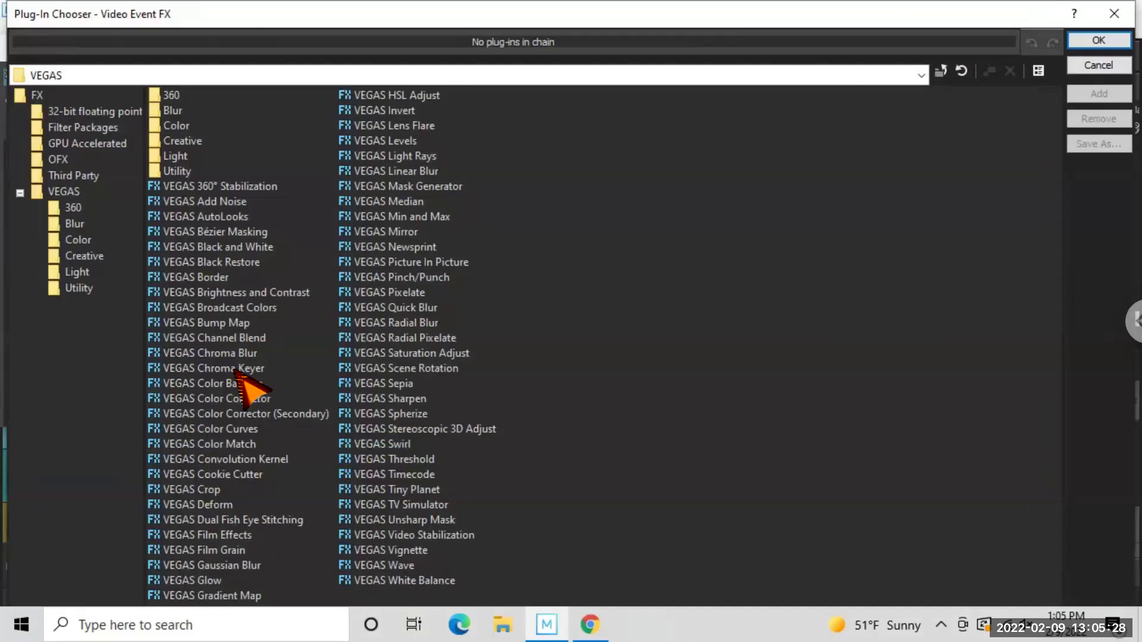
{"action": "double_click", "coordinate": [238, 370]}
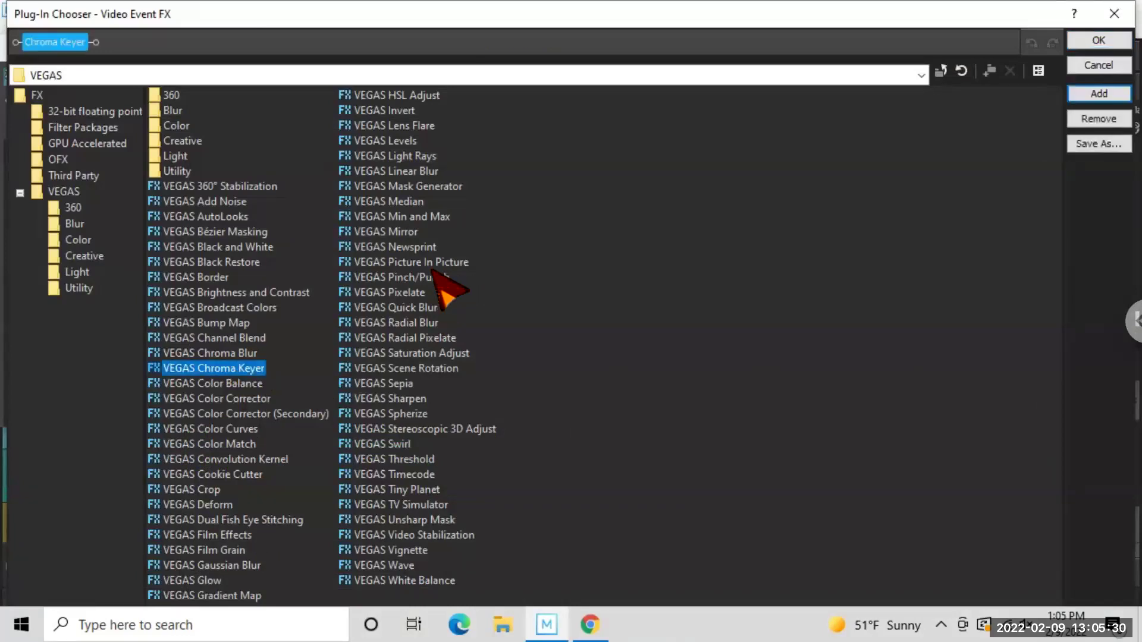
{"action": "double_click", "coordinate": [437, 266]}
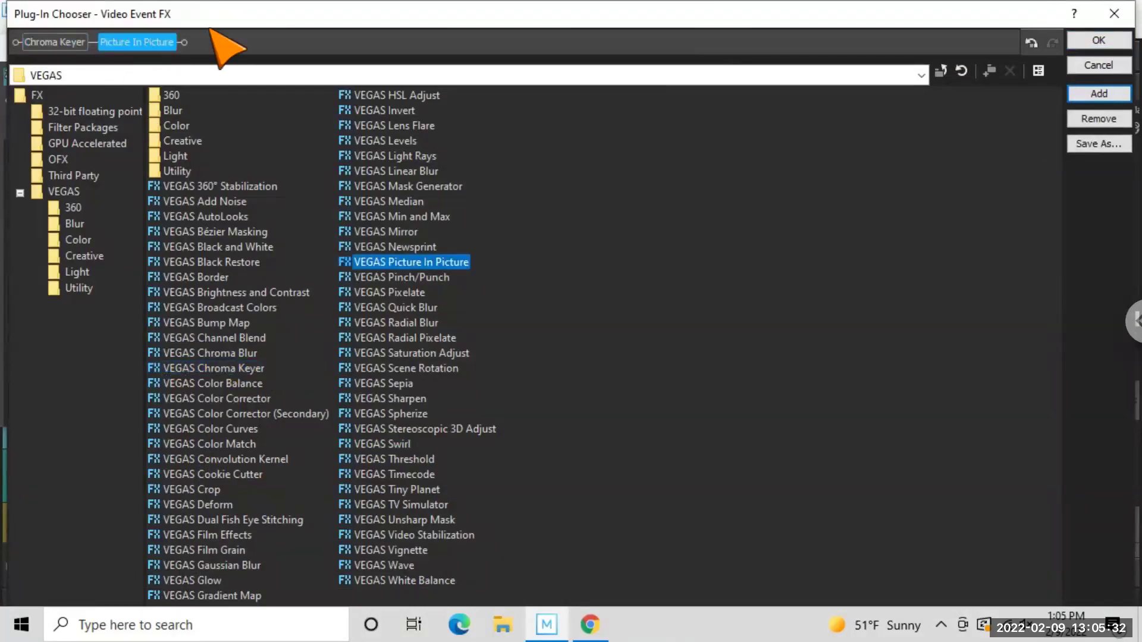
{"action": "left_click", "coordinate": [1102, 41]}
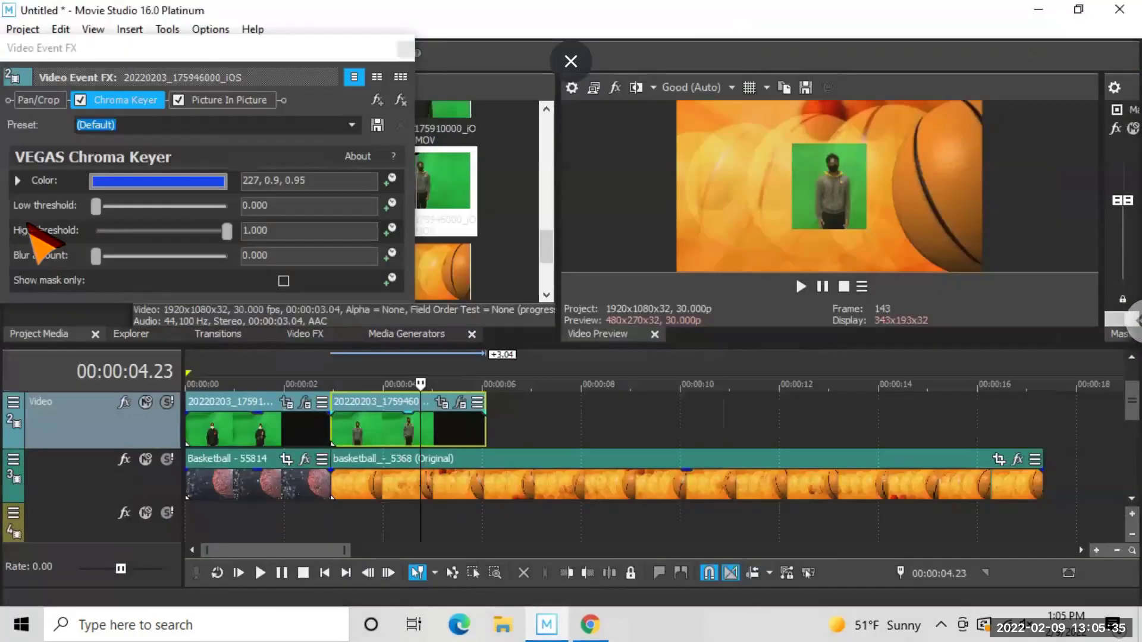
Key out the second clip's green background by sampling it from the preview, with low threshold about 0.279 and high threshold about 0.422.
{"action": "left_click", "coordinate": [150, 182]}
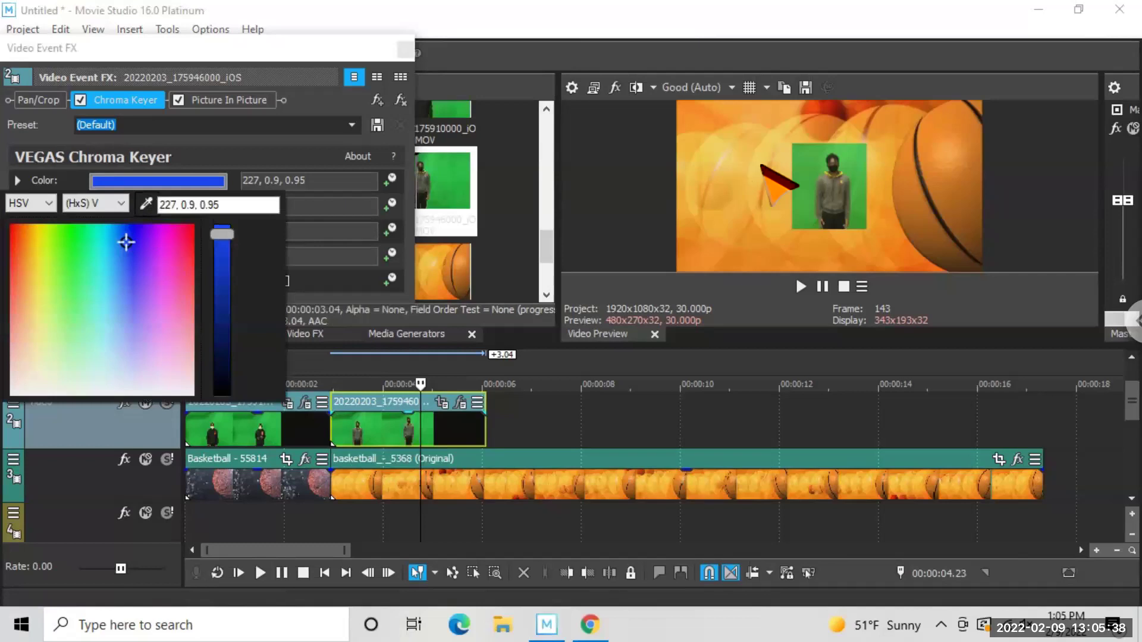
{"action": "left_click", "coordinate": [801, 160]}
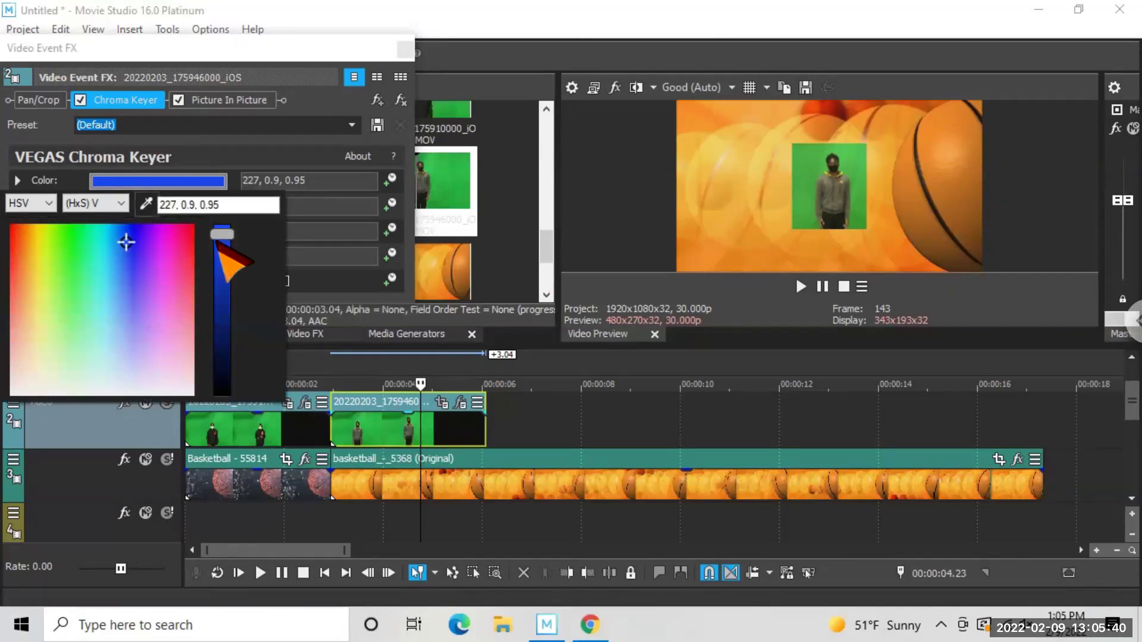
{"action": "left_click_drag", "start_coordinate": [221, 231], "coordinate": [132, 208]}
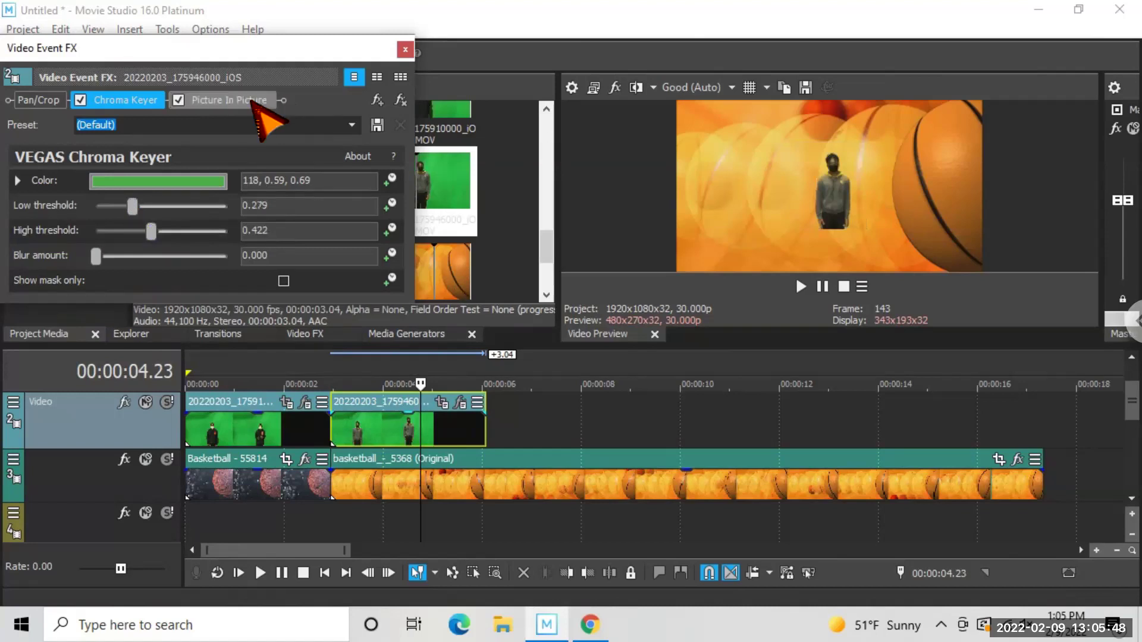
Enlarge the second player with Picture In Picture to a scale of about 1.218, located at about 0.294, 0.466.
{"action": "left_click", "coordinate": [249, 100]}
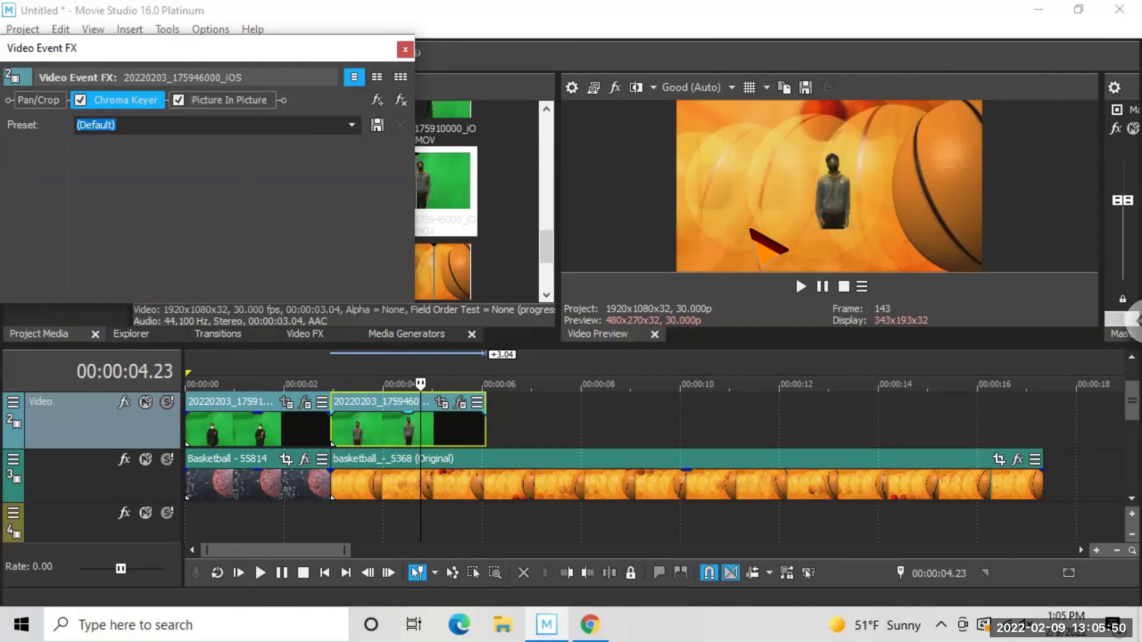
{"action": "left_click_drag", "start_coordinate": [844, 172], "coordinate": [770, 169]}
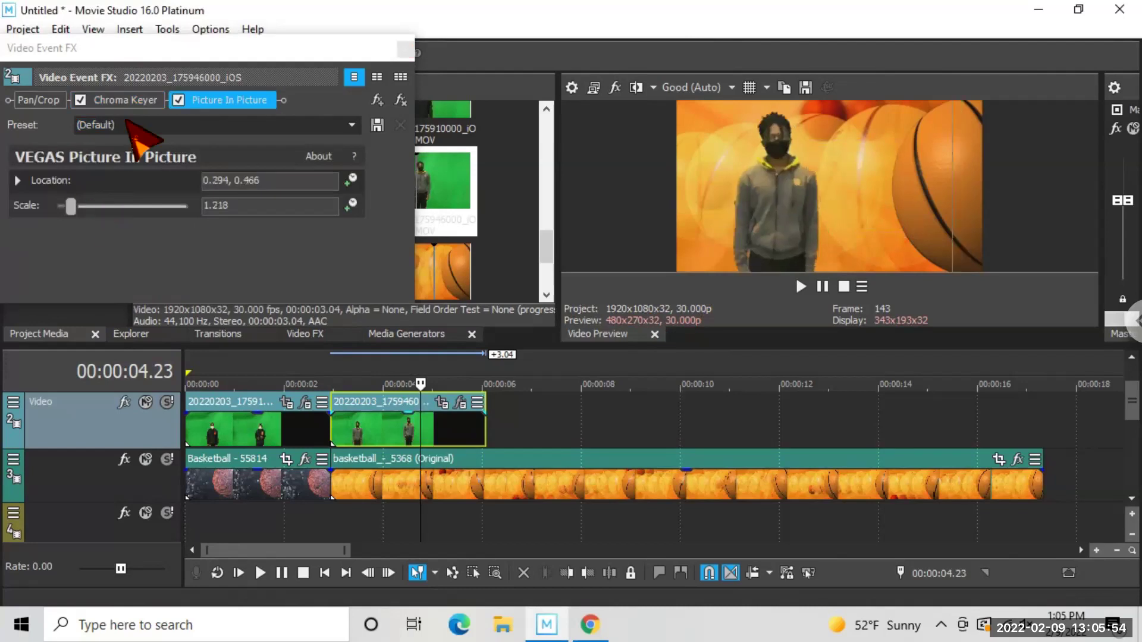
Set the second clip's Chroma Keyer high threshold to about 0.367 and play the transition between both clips from about 2 seconds.
{"action": "left_click", "coordinate": [125, 100]}
{"action": "left_click_drag", "start_coordinate": [156, 231], "coordinate": [143, 233]}
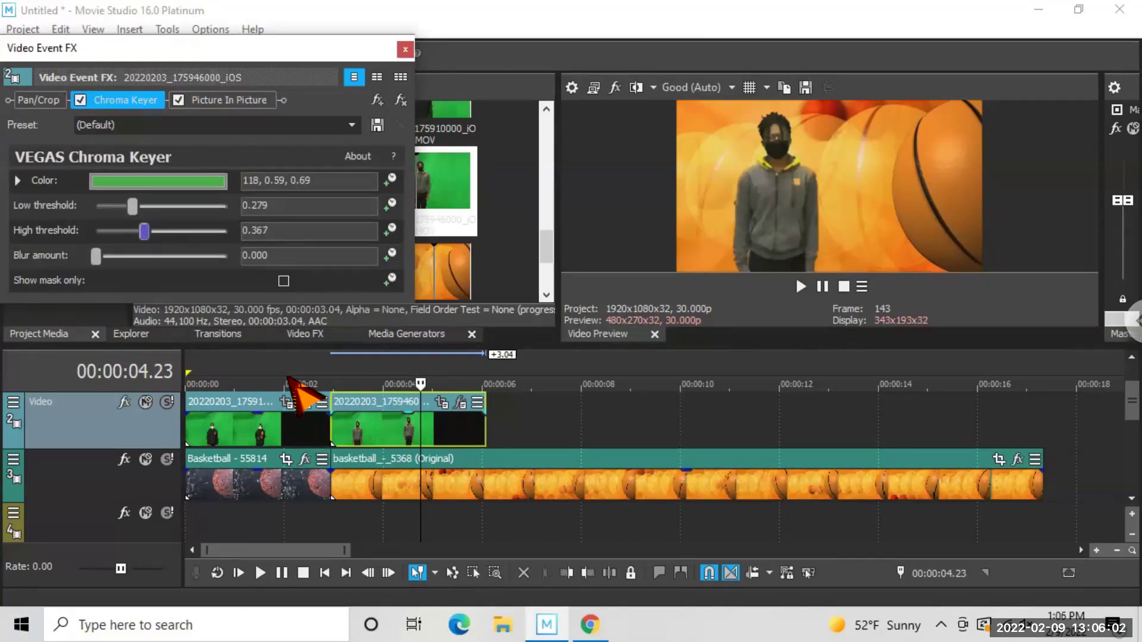
{"action": "left_click", "coordinate": [286, 382]}
{"action": "key", "text": "space"}
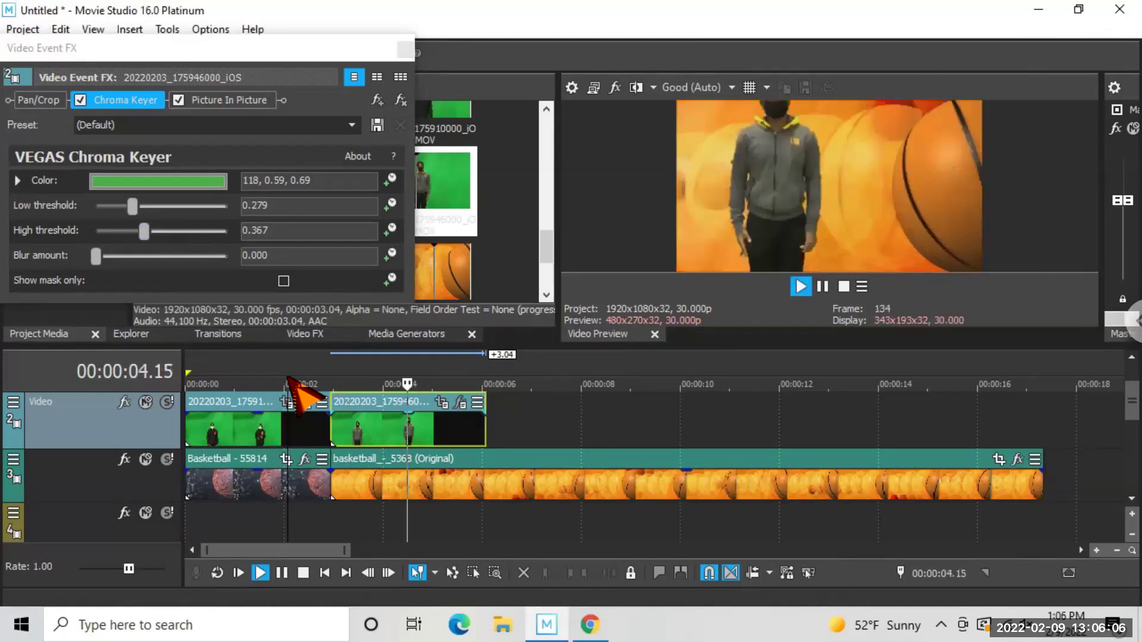
{"action": "key", "text": "space"}
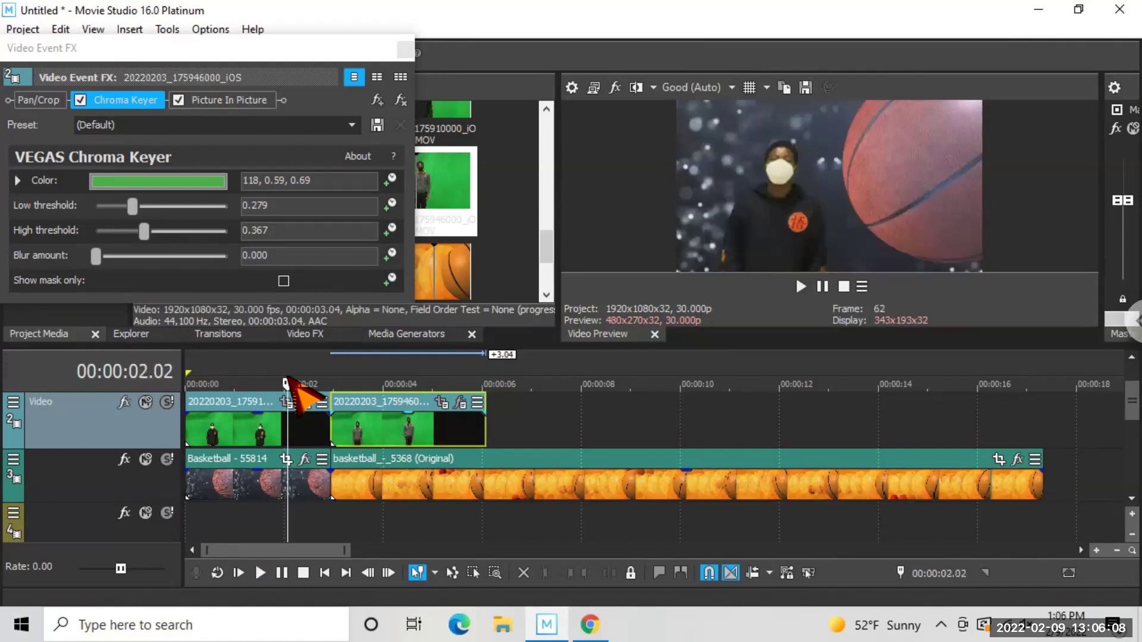